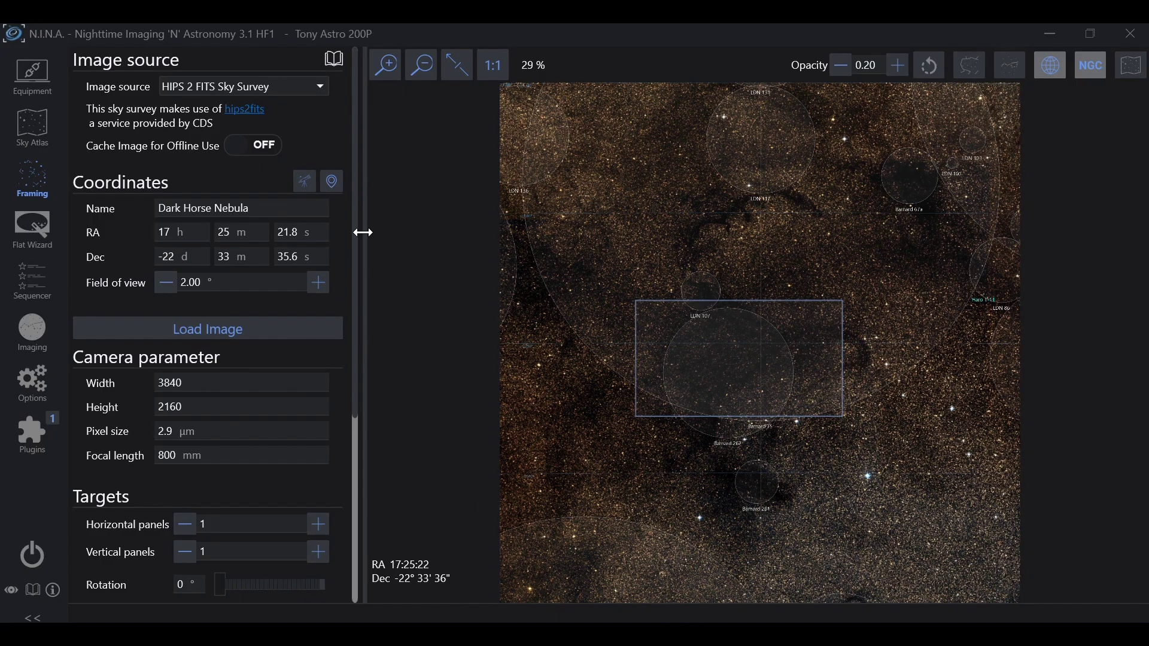
Import the Filamentary Nebula's coordinates from Stellarium and nudge the framing rectangle slightly left
click(332, 182)
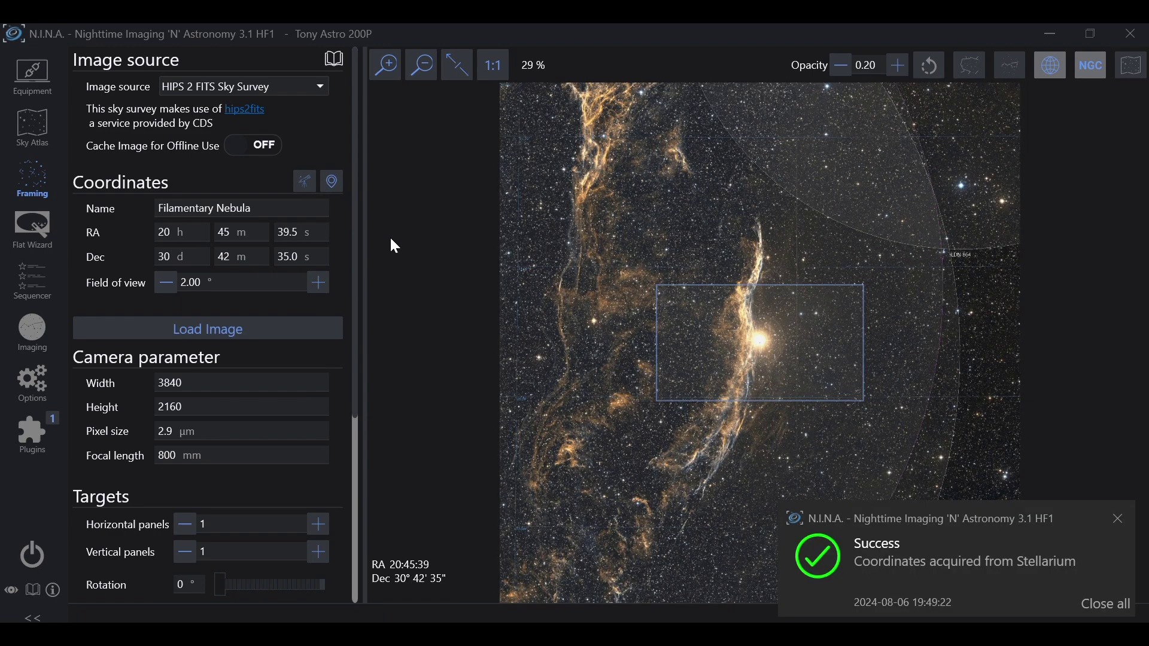
drag(773, 350, 746, 349)
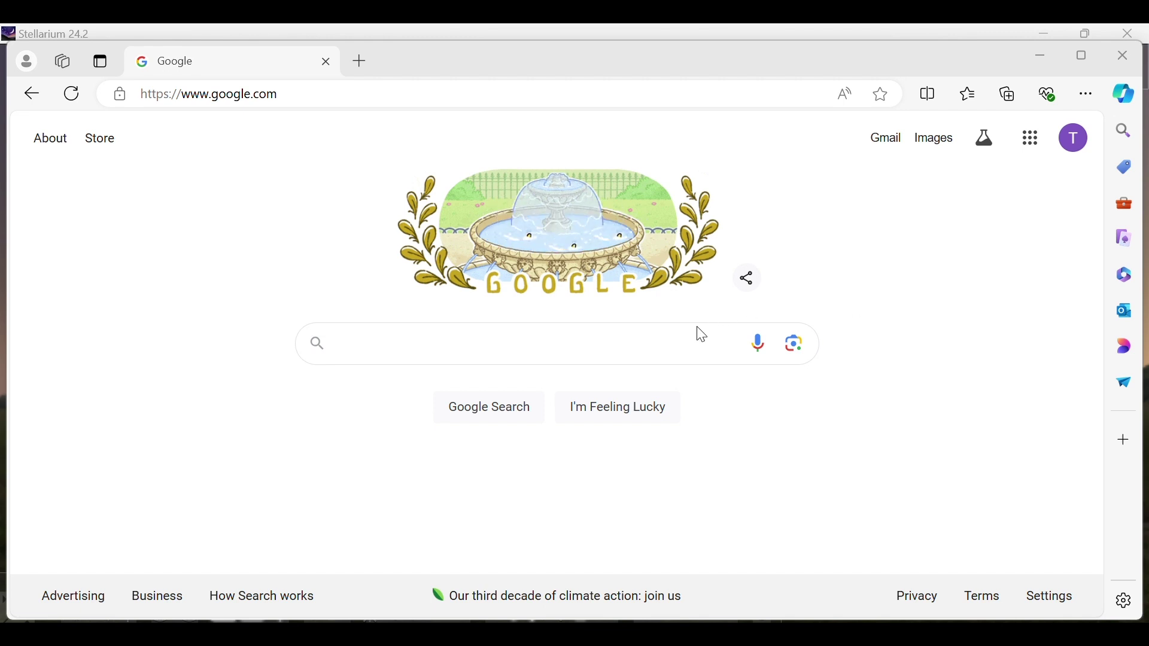
Search Google for 'stellarium' from the 'ste' suggestions and open the stellarium.org website
click(616, 346)
text(ste)
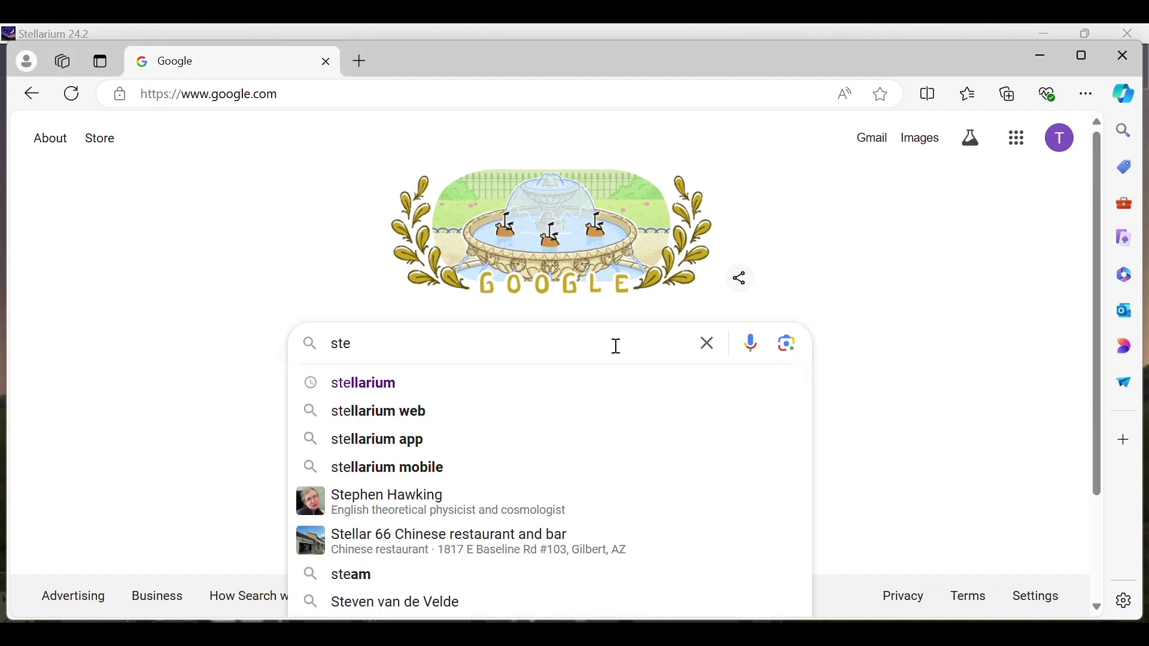
click(363, 388)
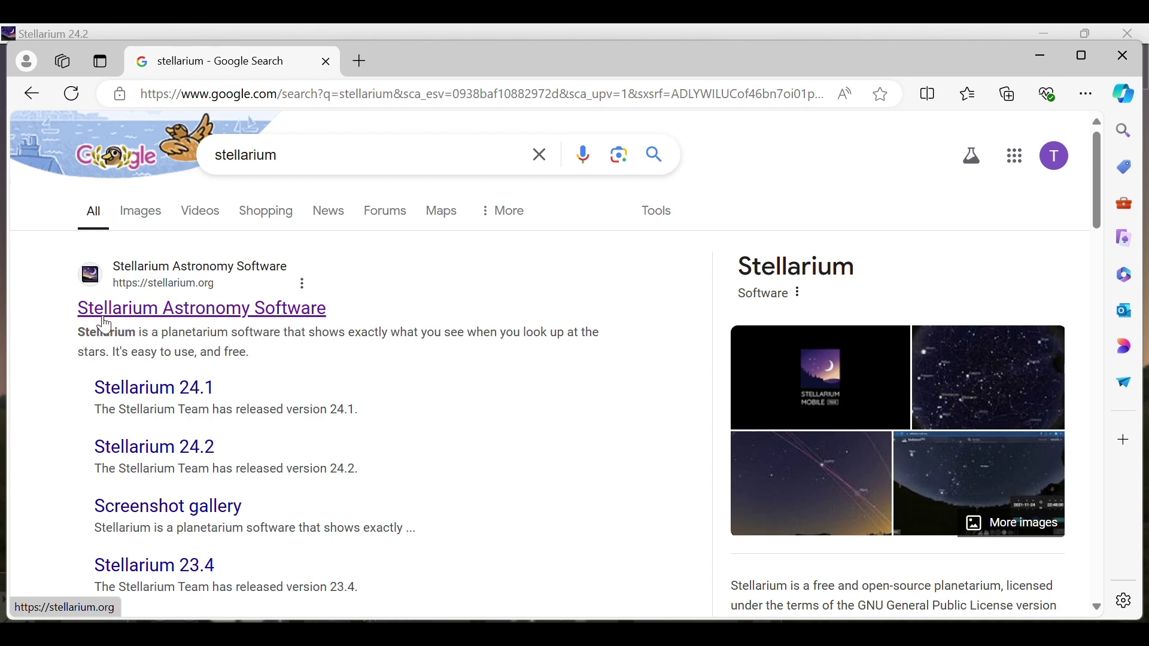
click(278, 319)
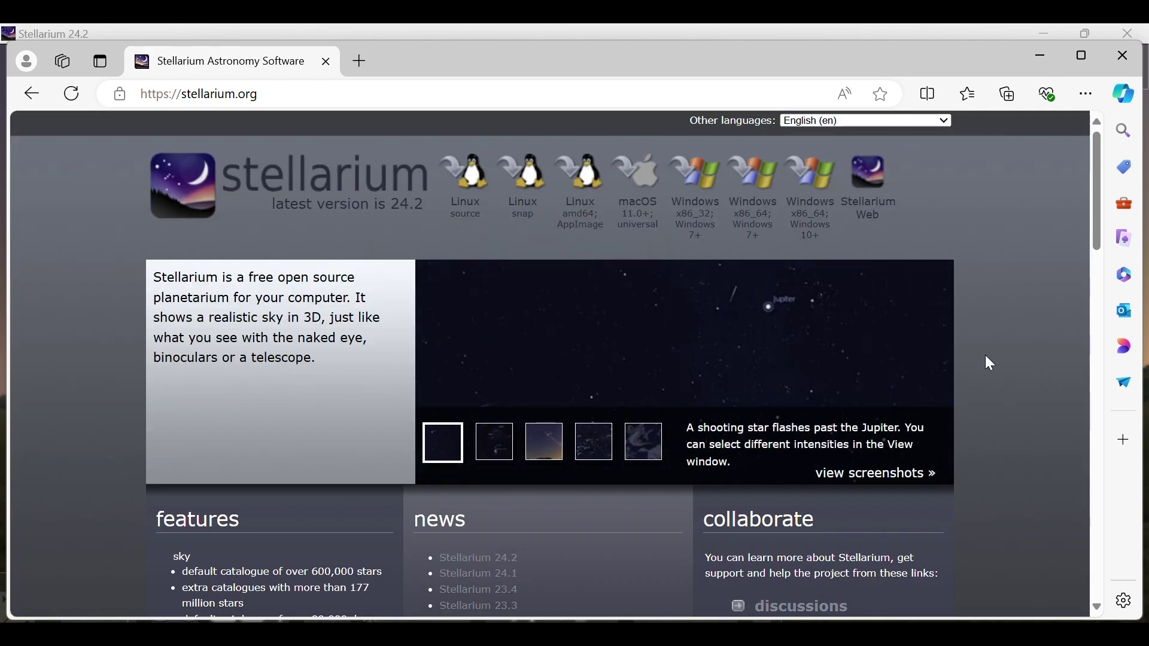
scroll(1008, 335, down, 5)
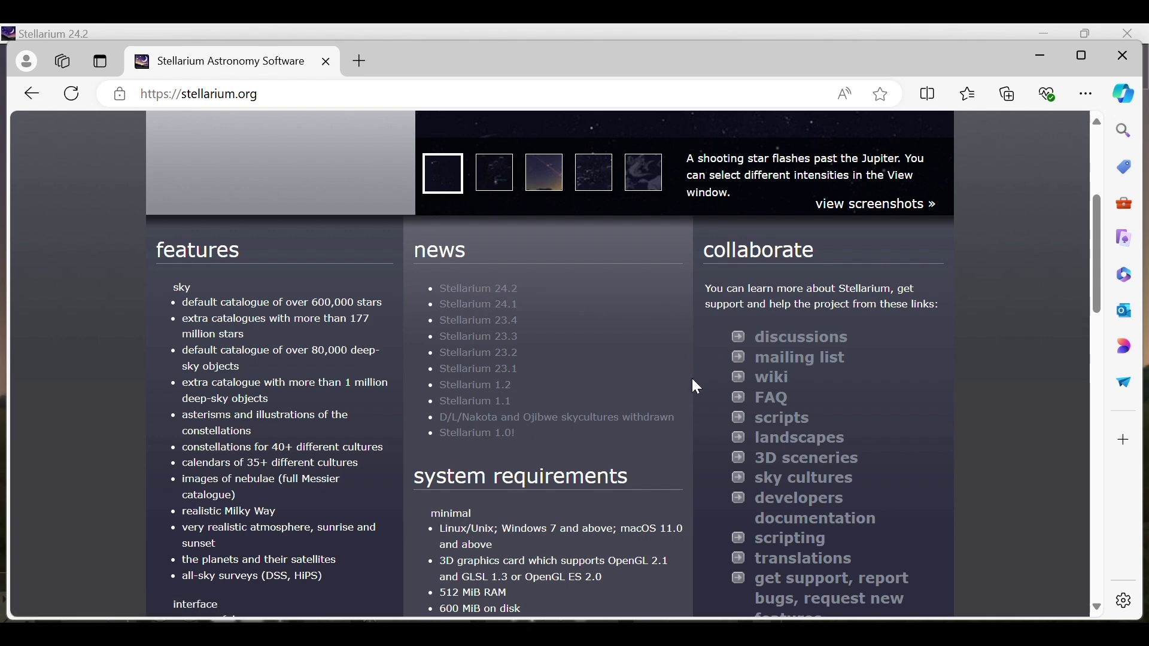
scroll(695, 383, up, 5)
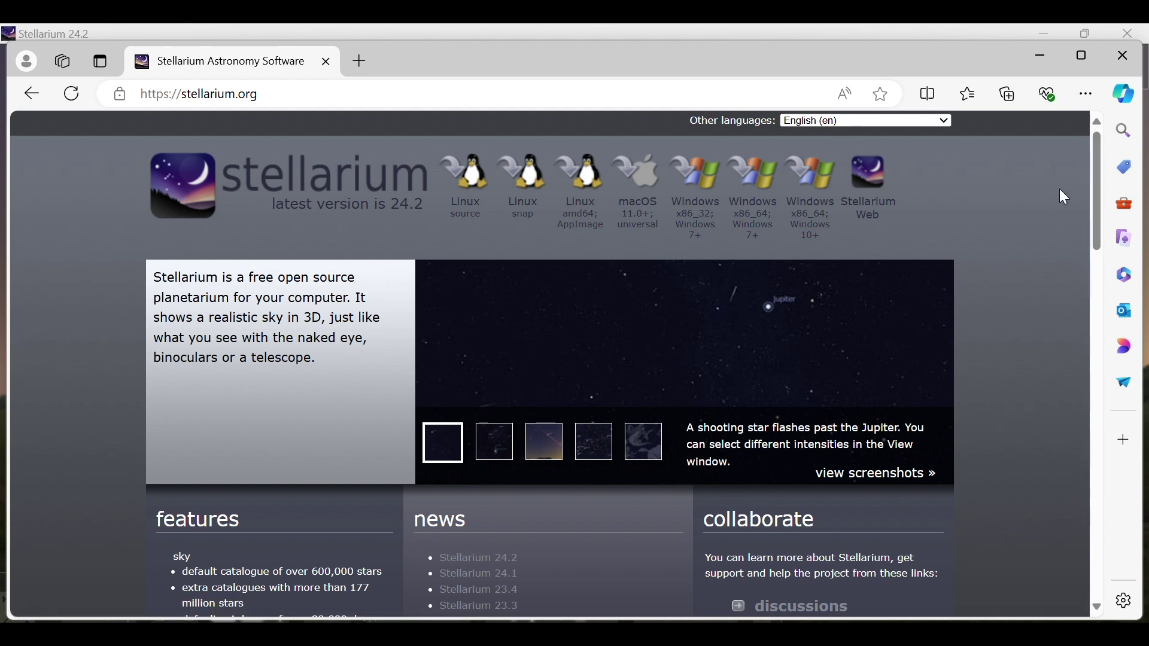
click(1087, 97)
click(906, 311)
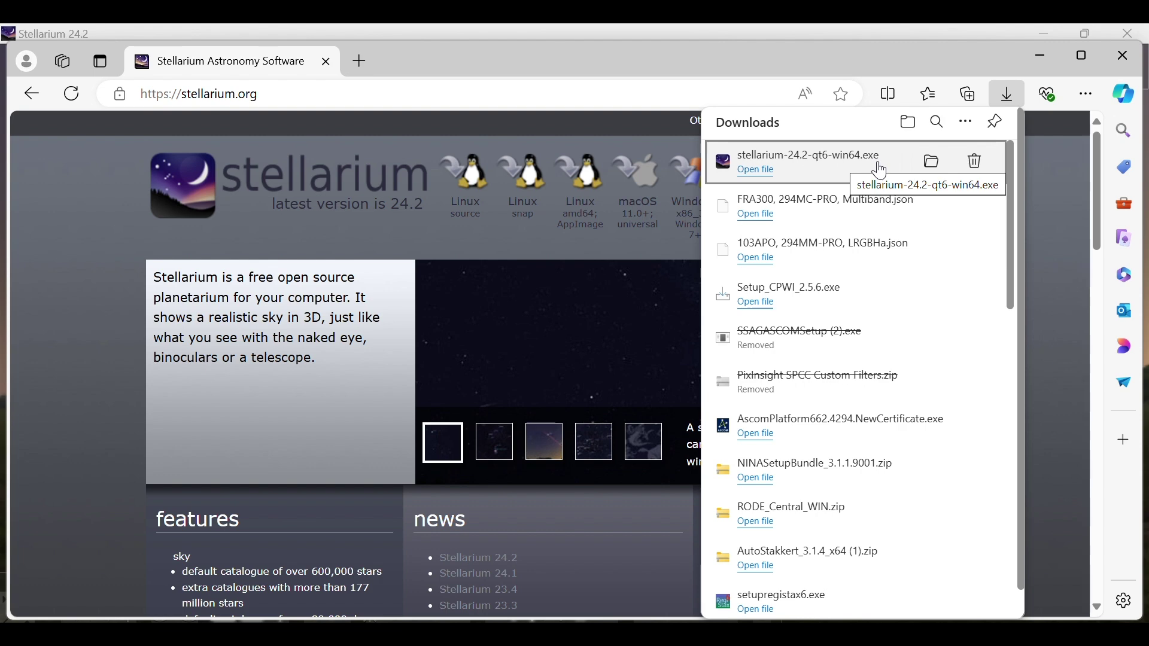
click(1060, 214)
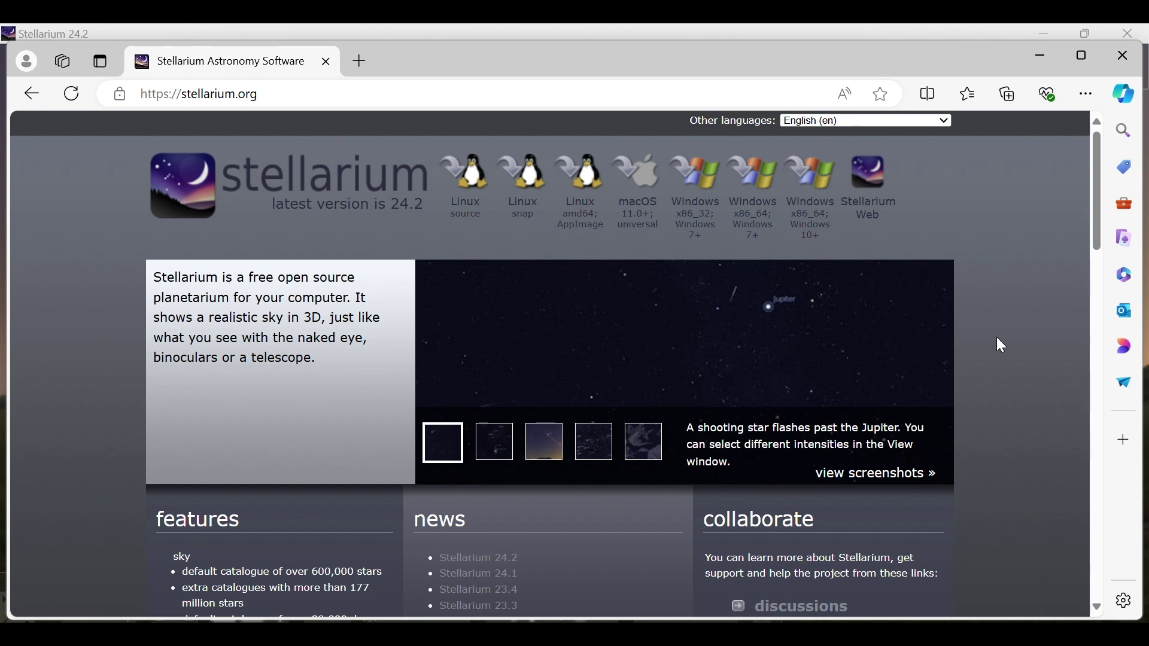
Switch from Edge to Stellarium and reveal its bottom and left toolbars
key(alt+Tab)
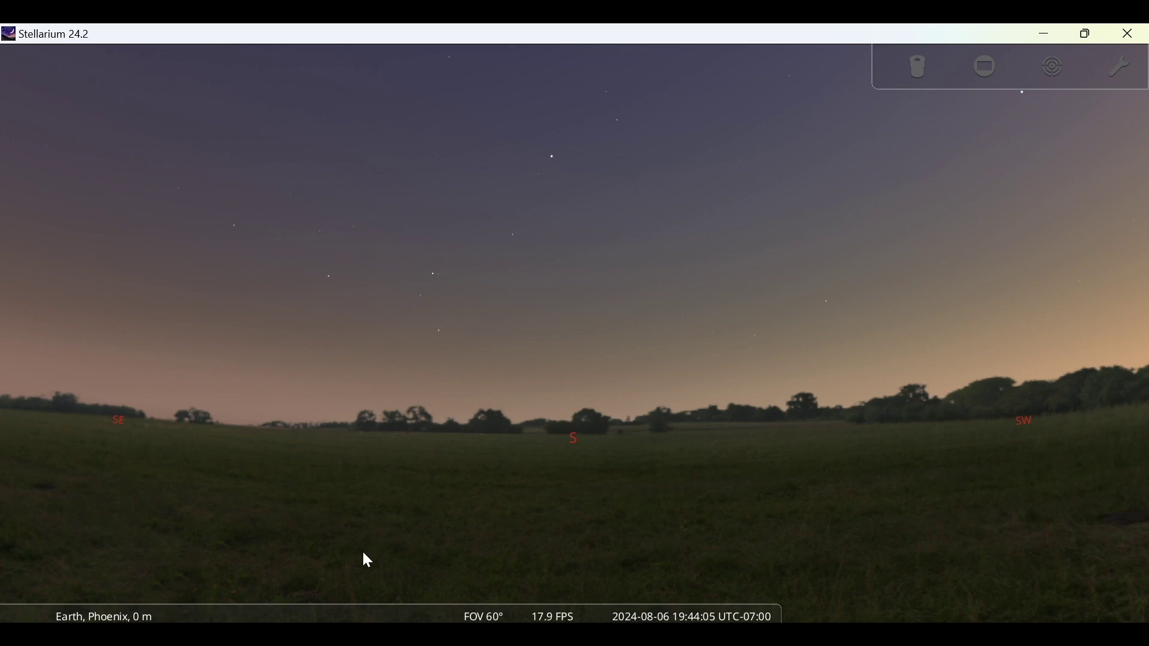
mouse_move(342, 609)
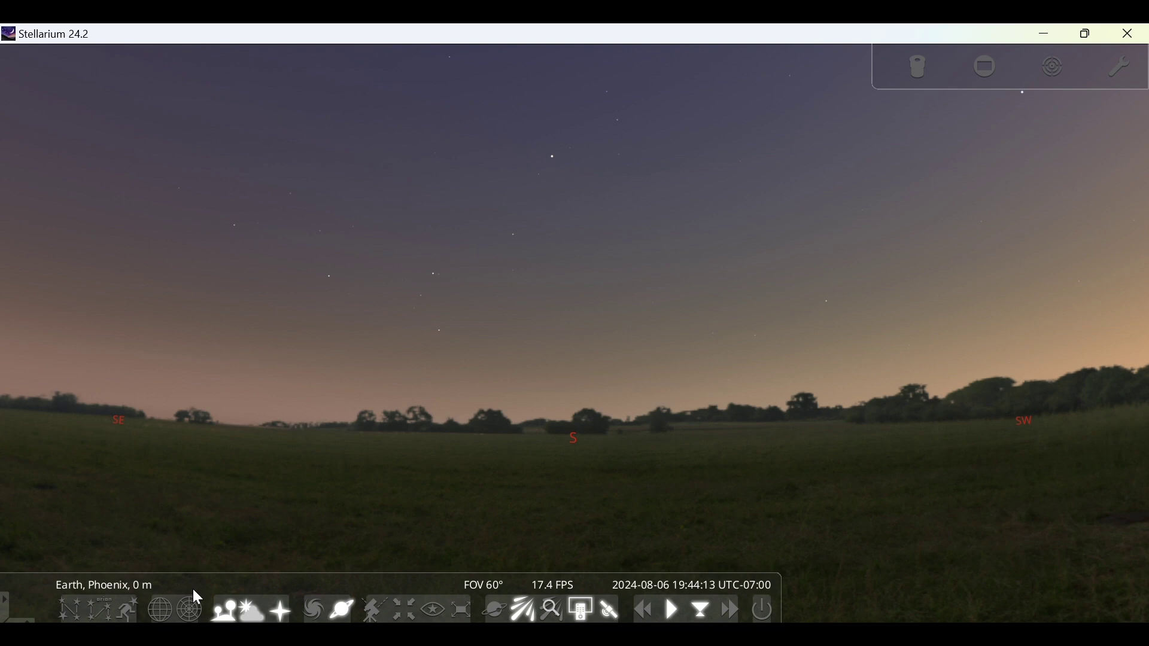
key(XF86MonBrightnessUp)
mouse_move(16, 592)
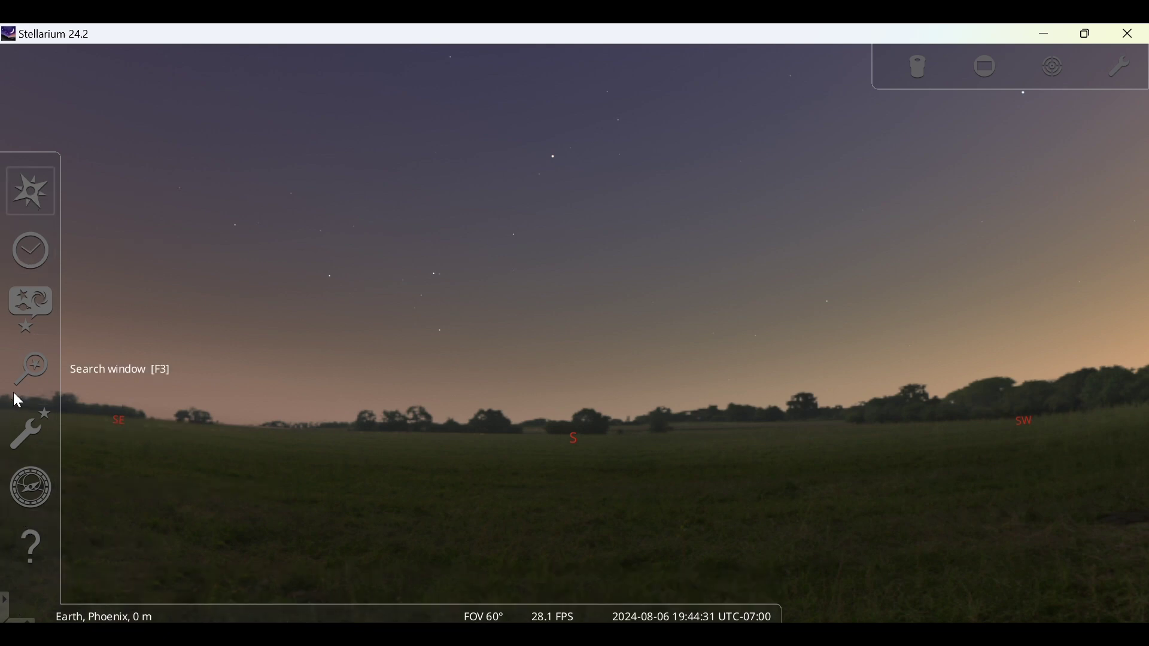
click(29, 430)
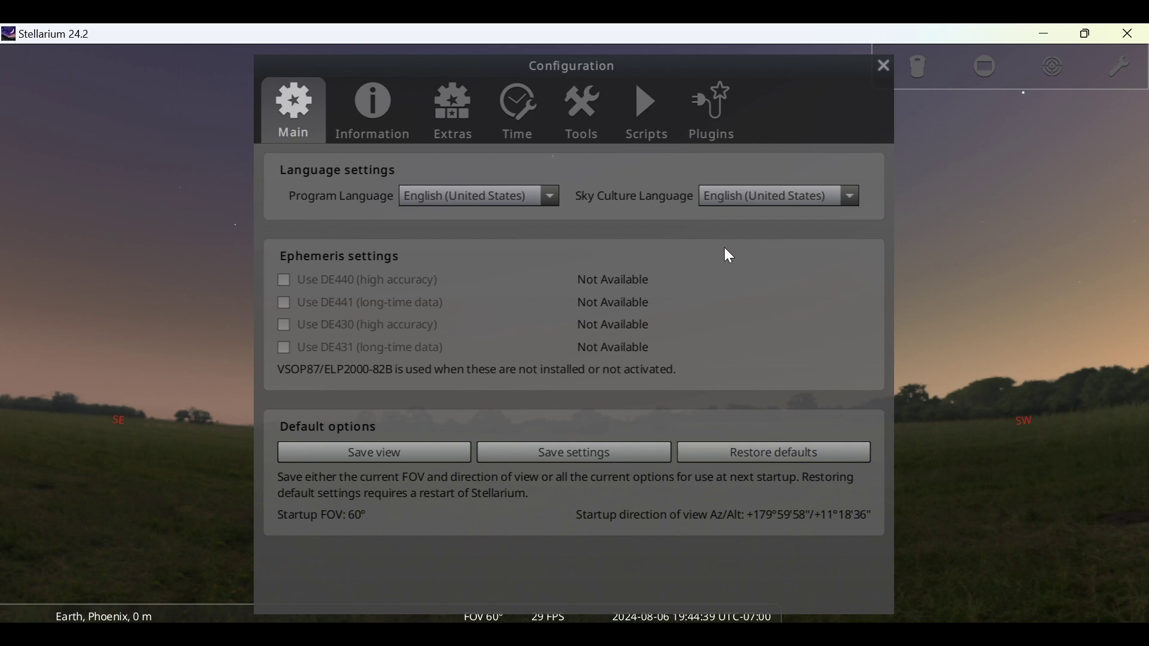
click(710, 117)
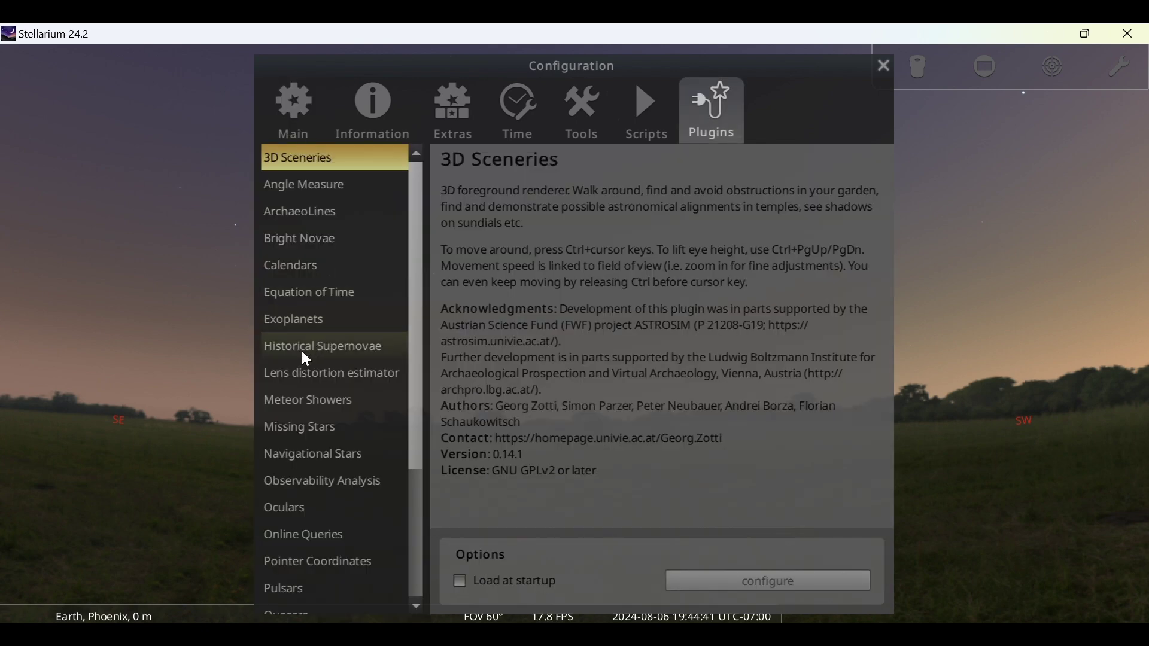
scroll(307, 360, down, 3)
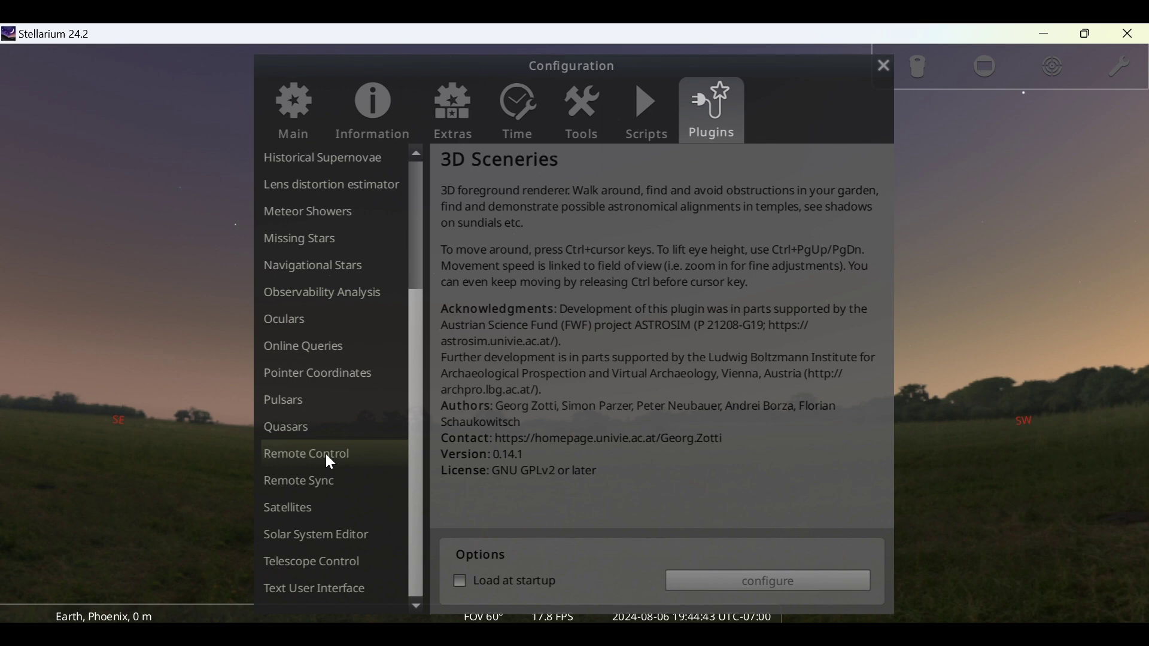
click(306, 456)
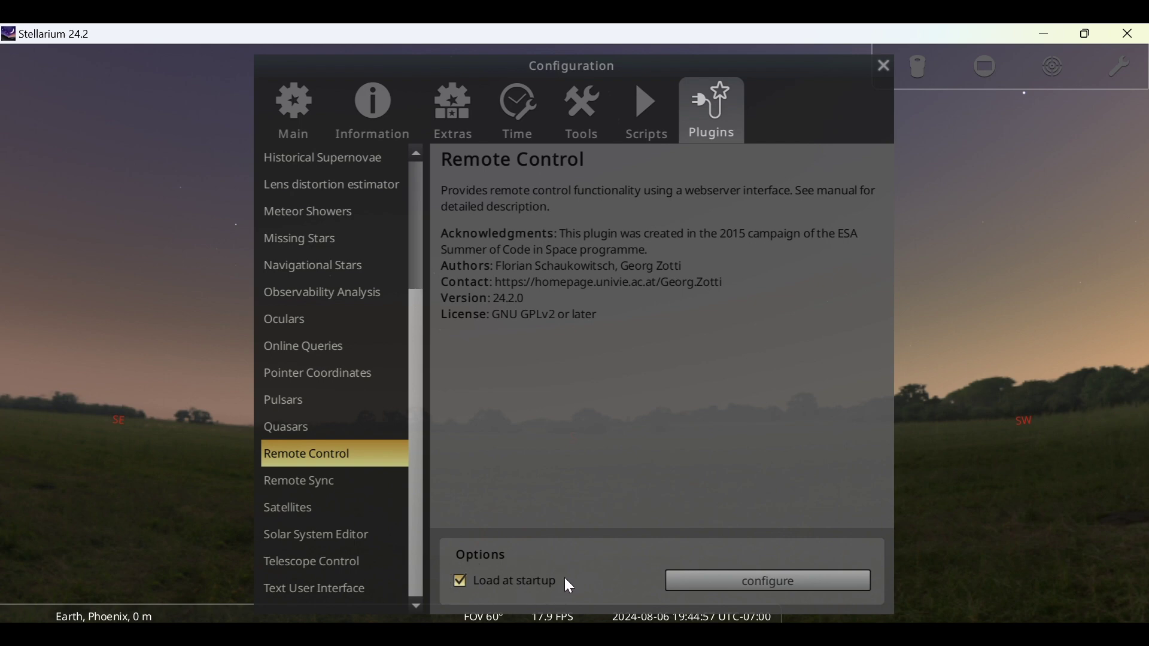
Close the configuration window and reopen it from the left toolbar at the Remote Control plugin
click(883, 65)
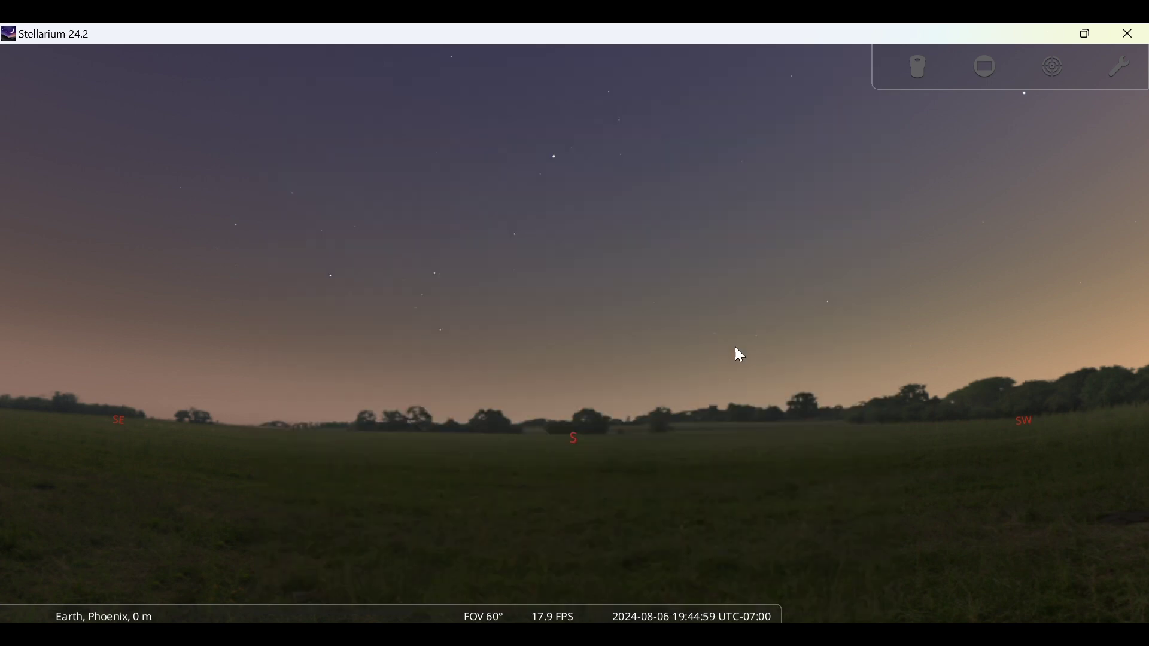
mouse_move(508, 604)
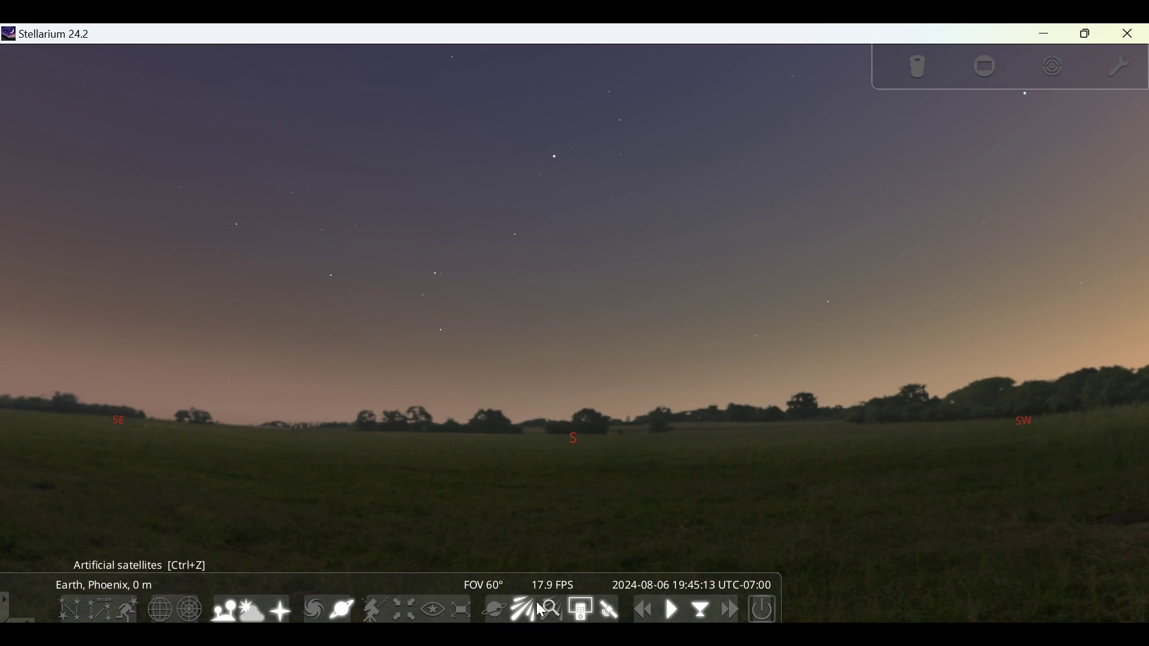
mouse_move(40, 604)
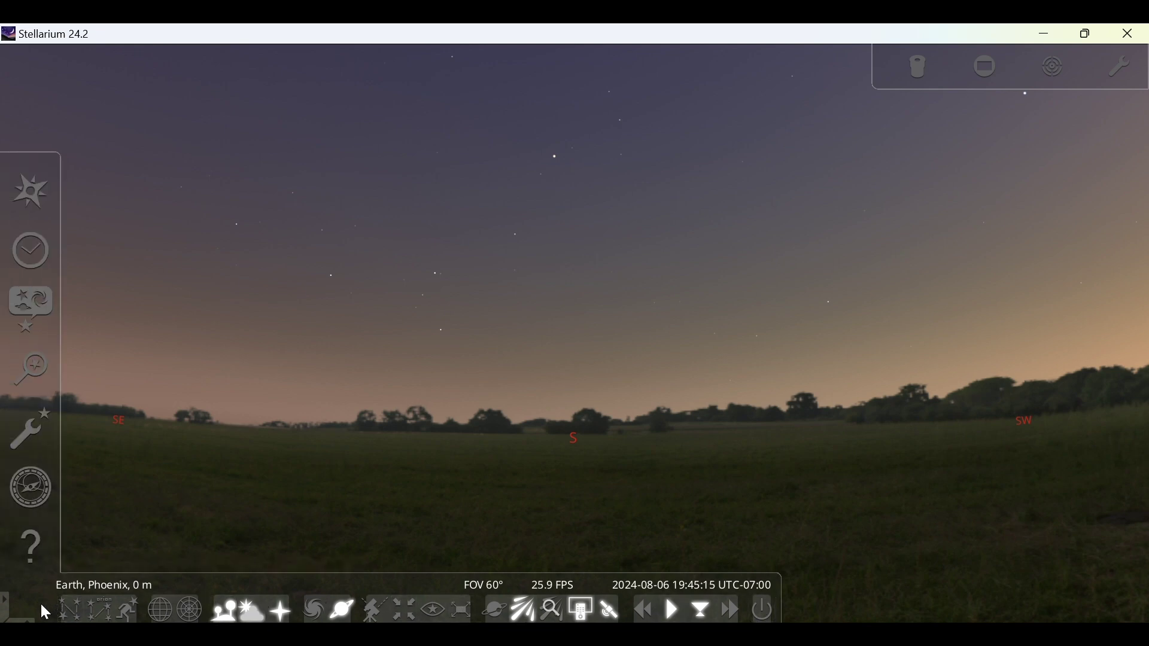
click(28, 430)
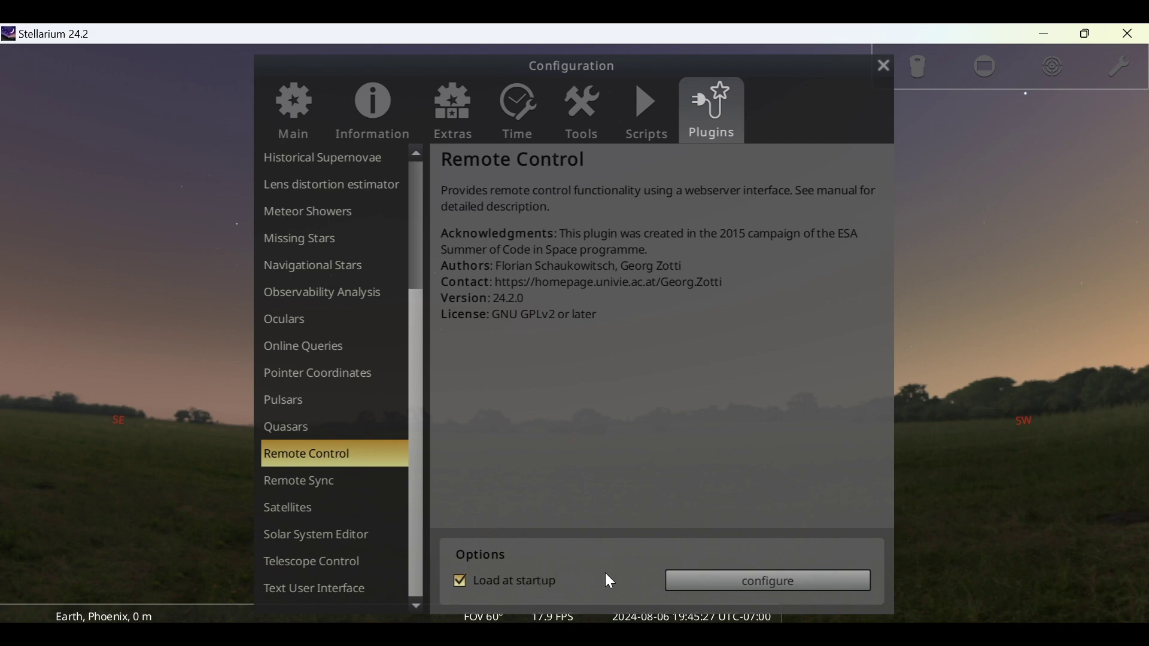
Confirm the Remote Control server is enabled on port 8090, then close both settings windows
click(774, 579)
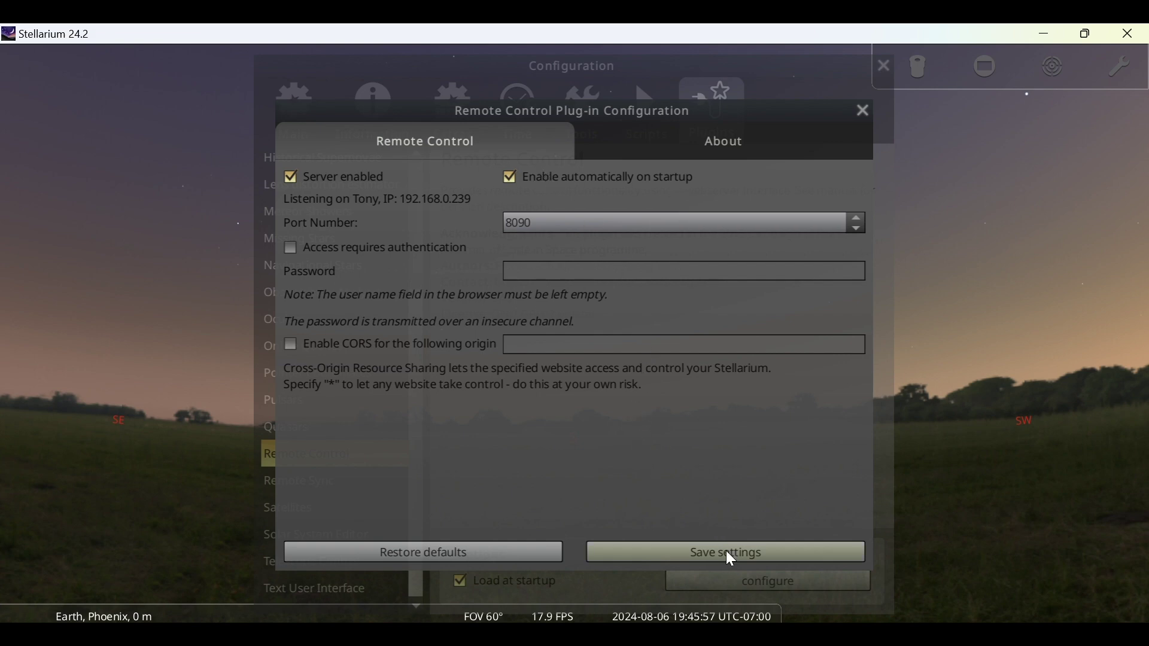
click(862, 111)
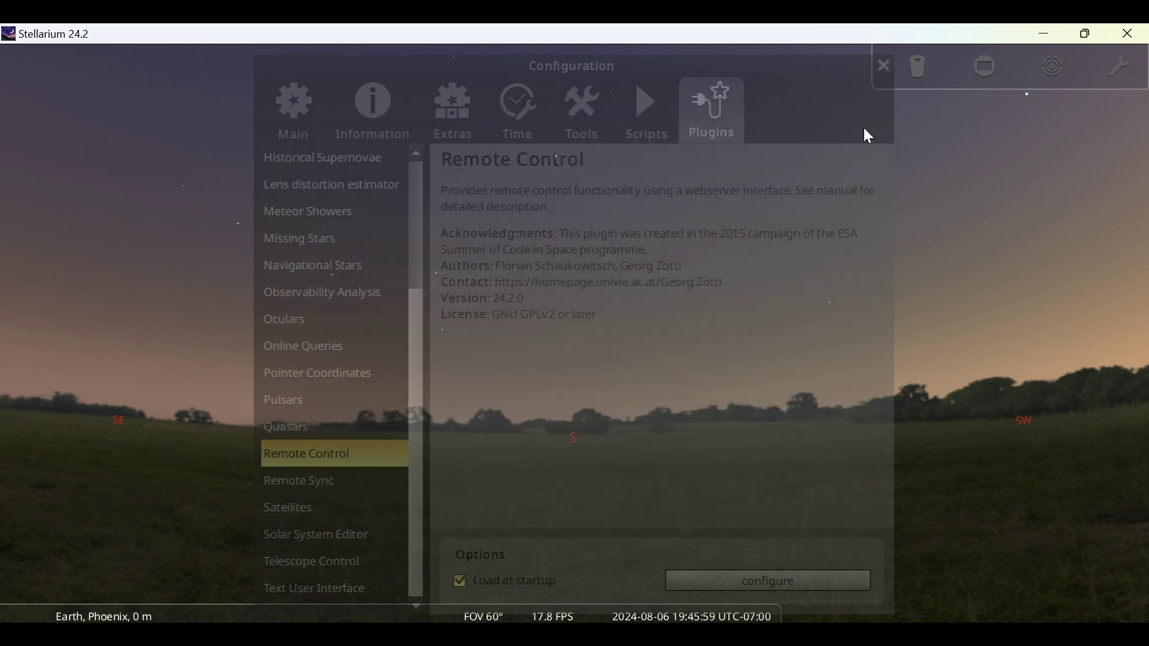
click(887, 70)
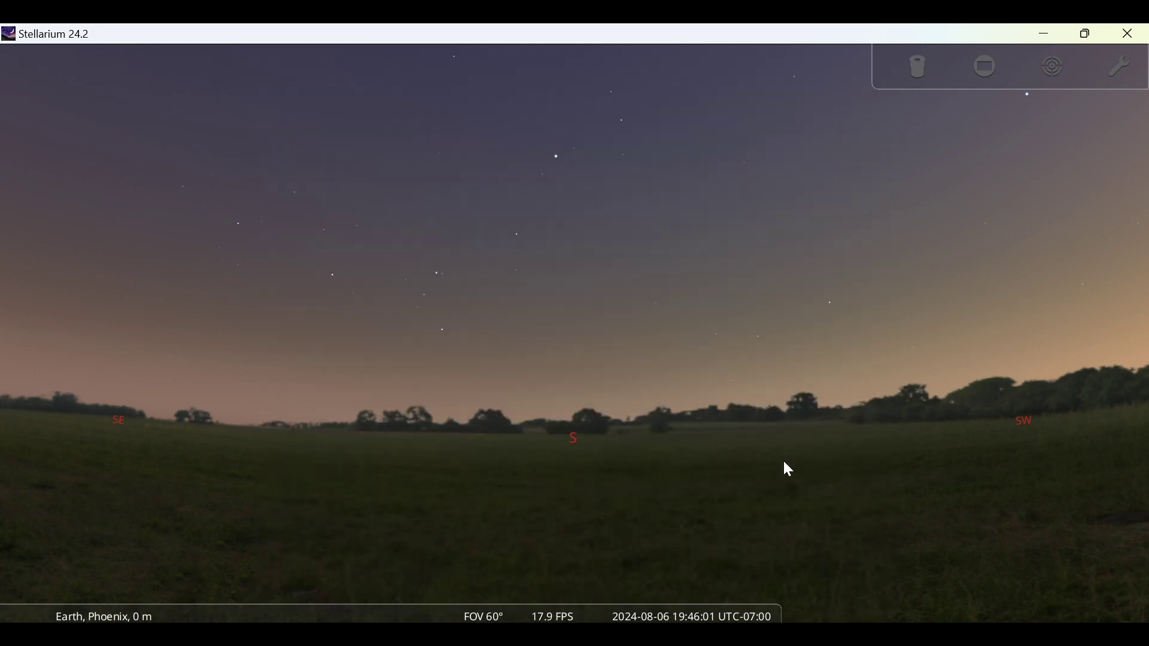
mouse_move(590, 605)
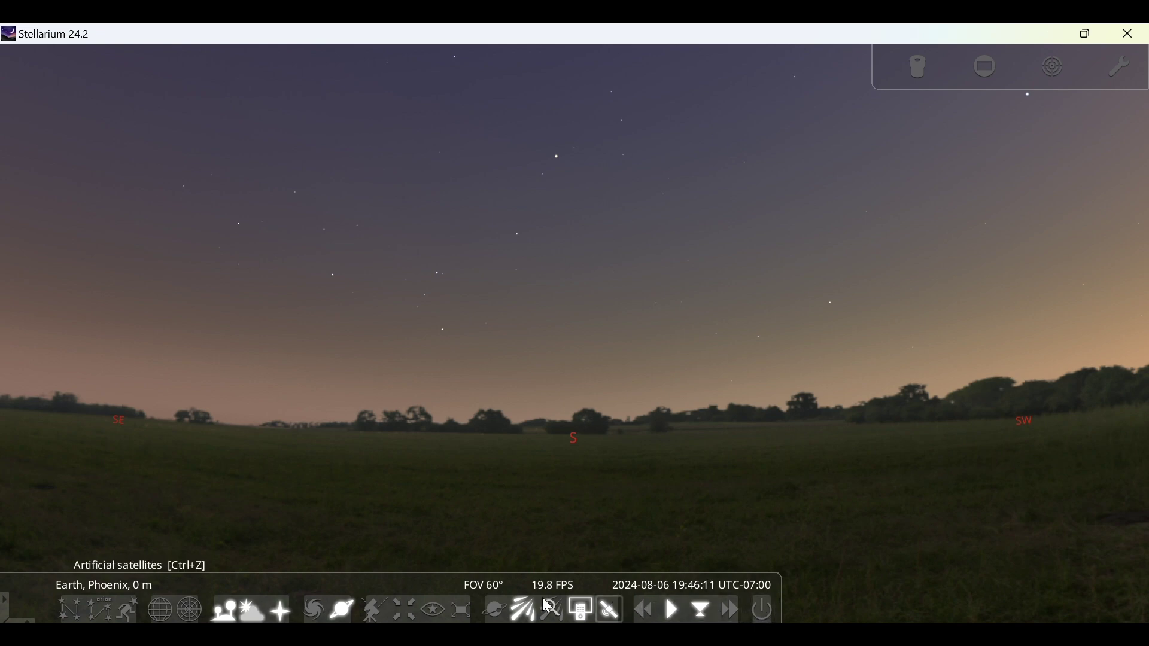
mouse_move(34, 606)
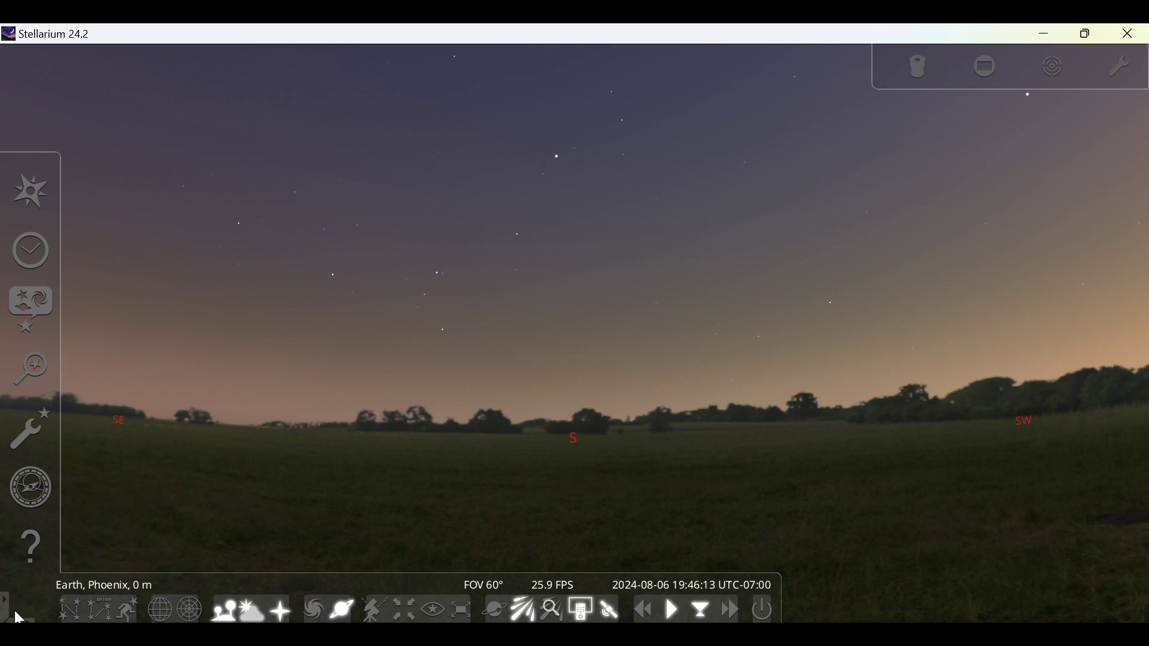
click(25, 427)
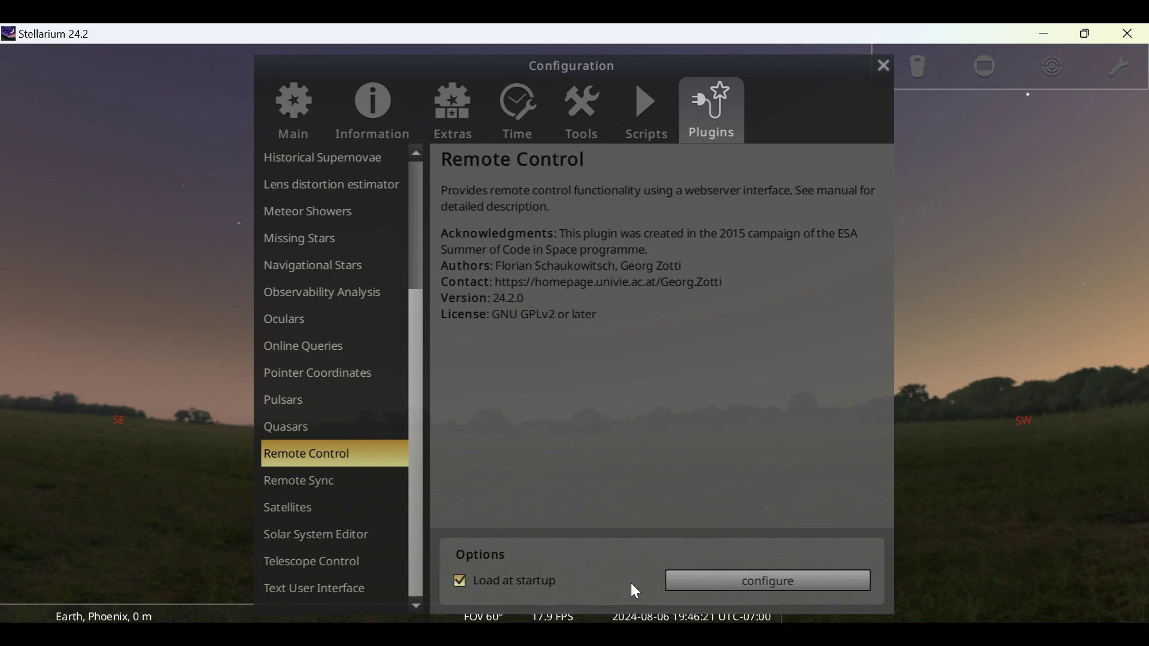
click(766, 582)
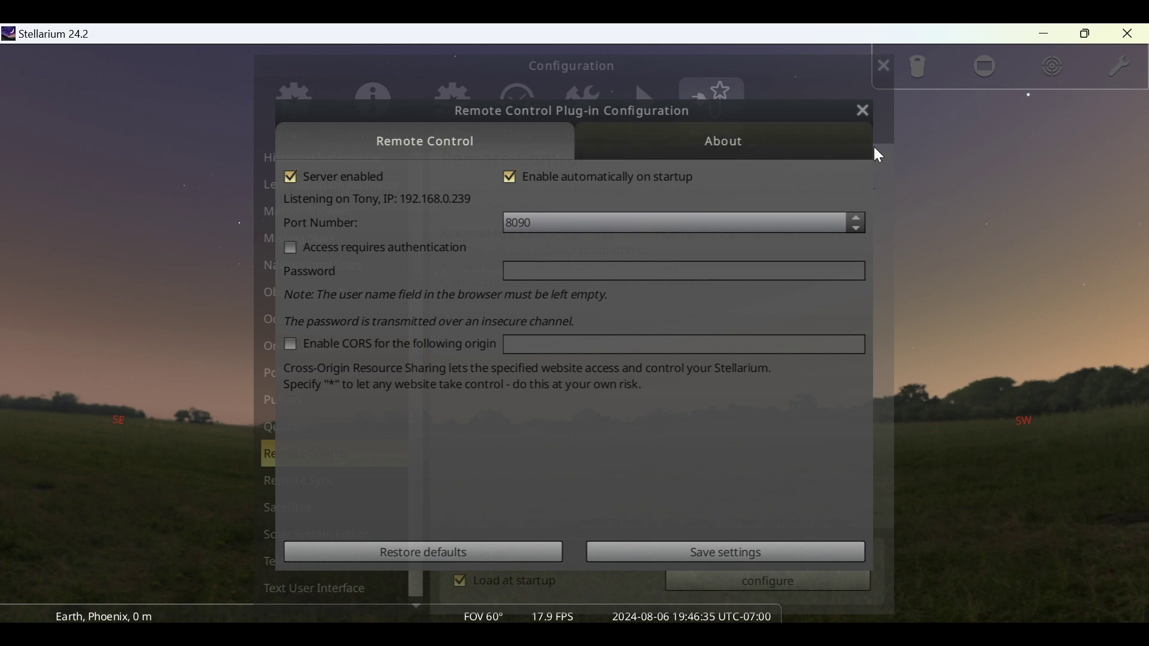
click(863, 111)
click(882, 69)
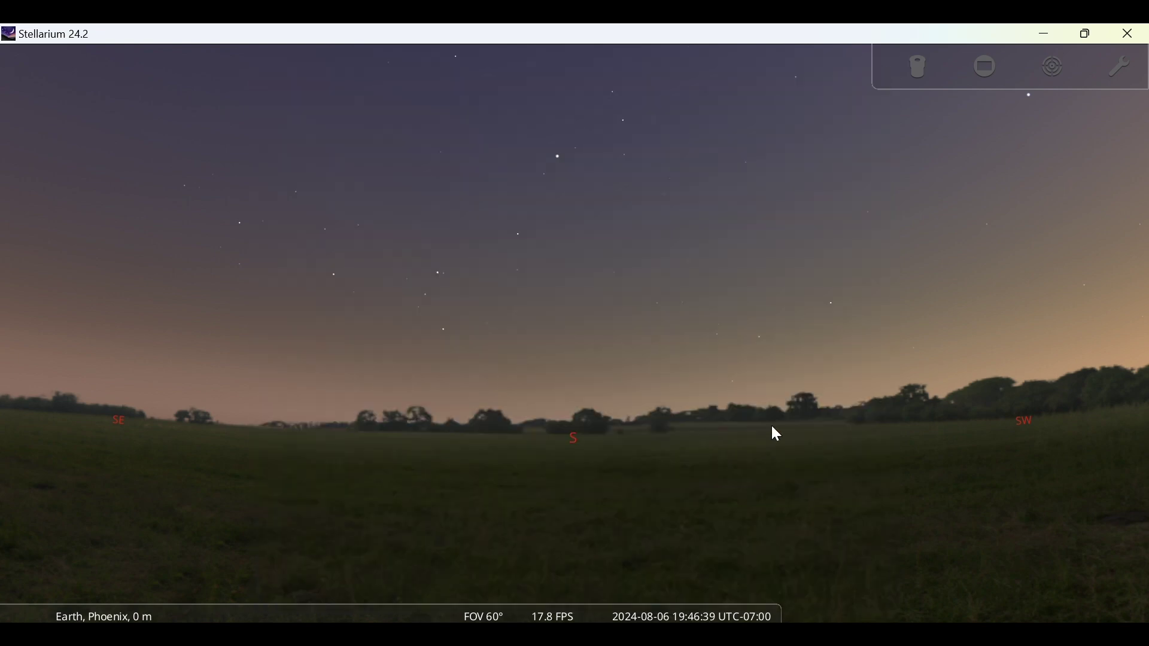
In N.I.N.A.'s Equipment options, keep Stellarium as the planetarium on localhost port 8090
key(alt+Tab)
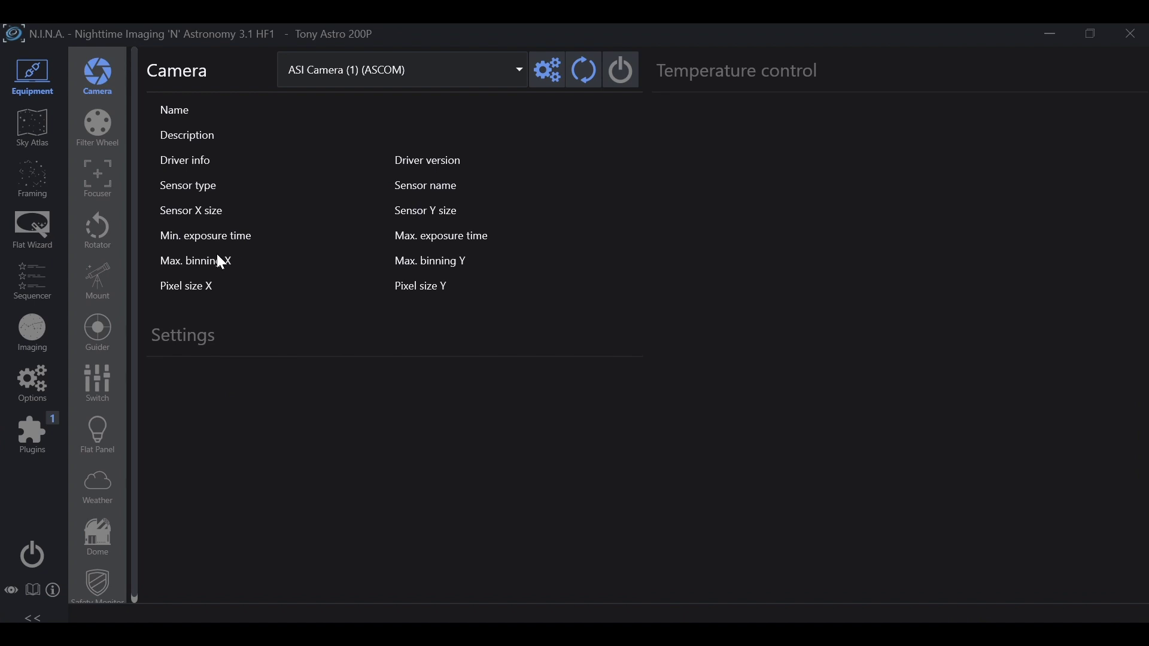
click(40, 384)
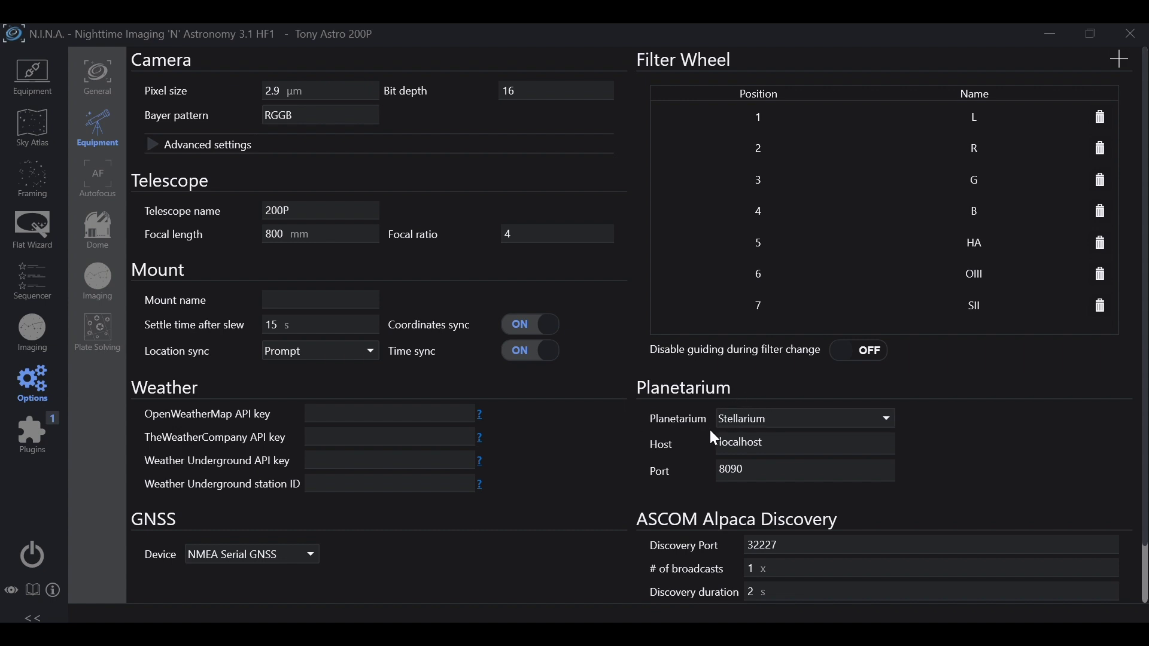
click(887, 422)
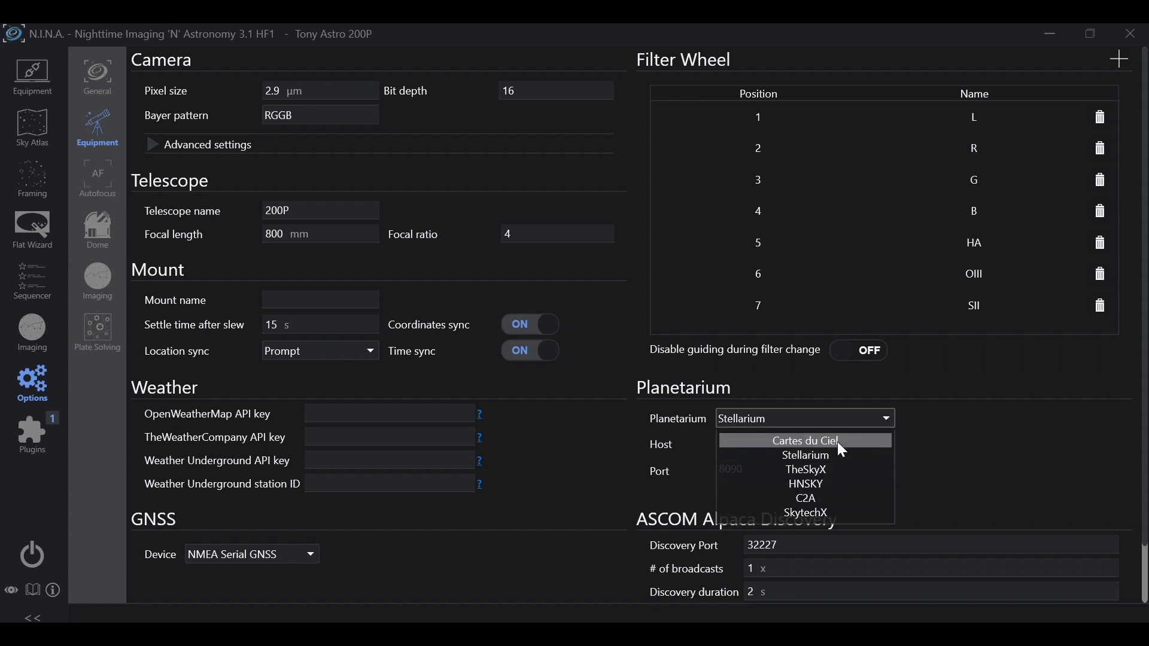
click(816, 459)
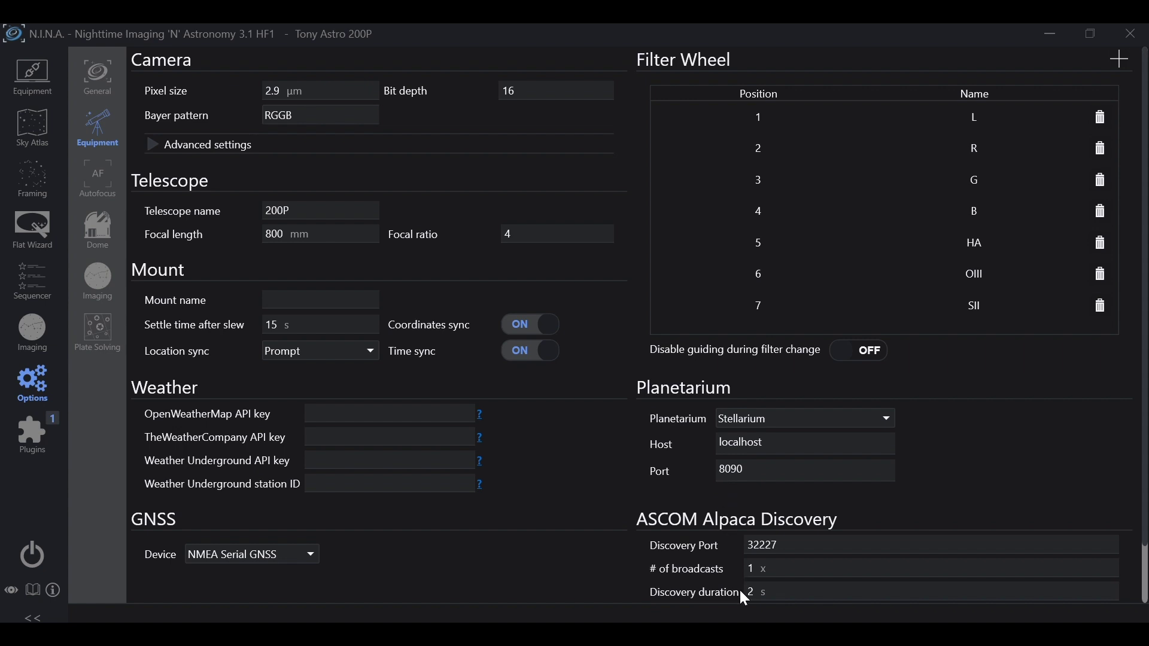
Tilt Stellarium's view above the horizon, show deep-sky markers with D, and zoom in slightly
key(alt+Tab)
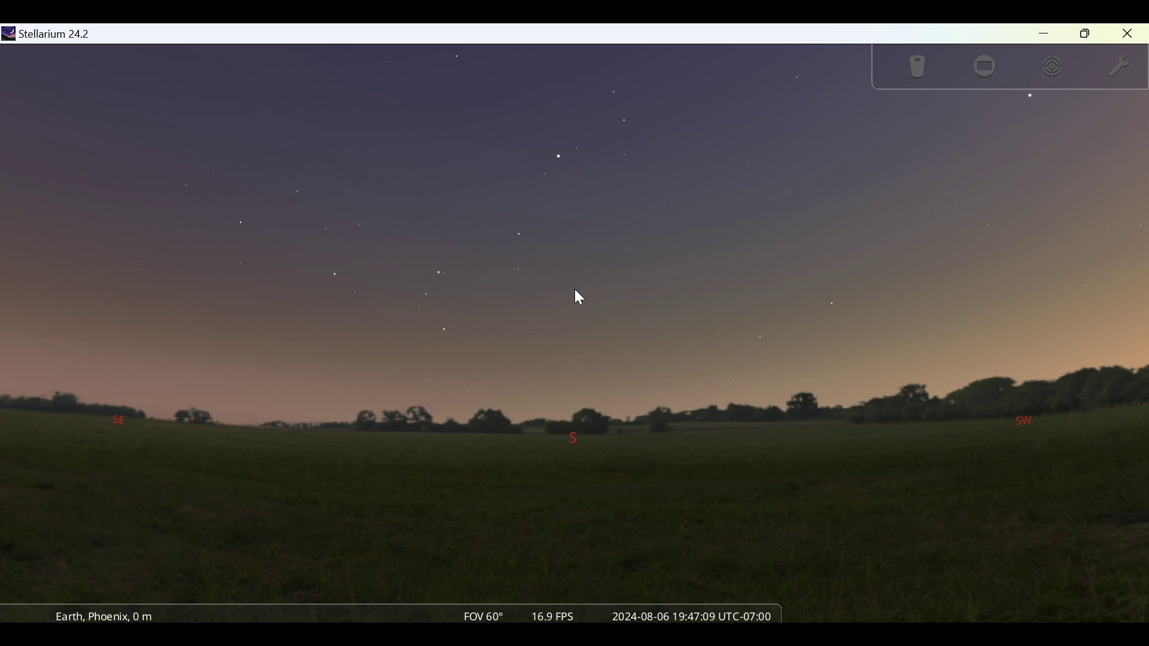
drag(567, 274, 599, 400)
key(d)
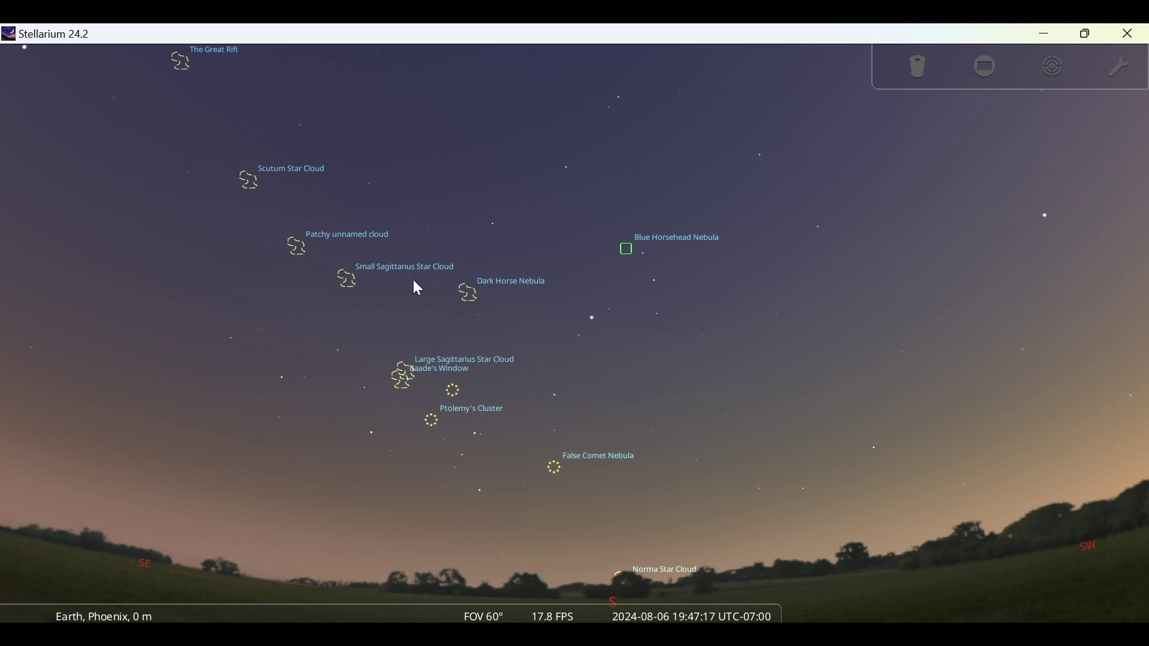
scroll(346, 288, up, 5)
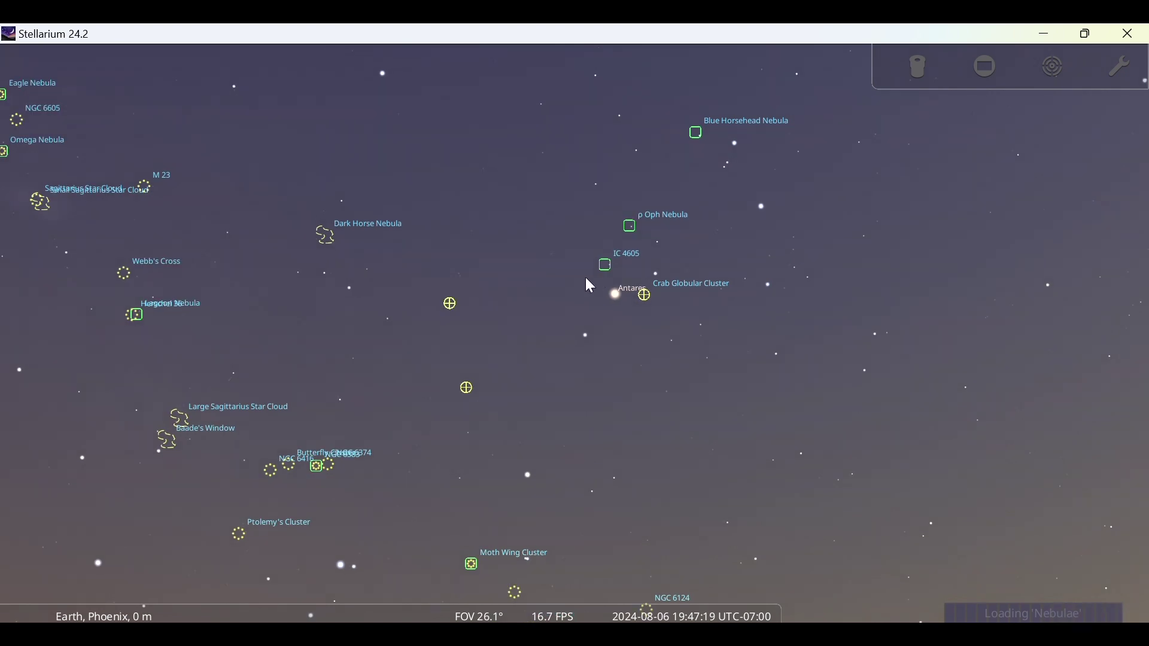
Select the Dark Horse Nebula, centre it with Space, and zoom in close before returning to N.I.N.A
click(327, 236)
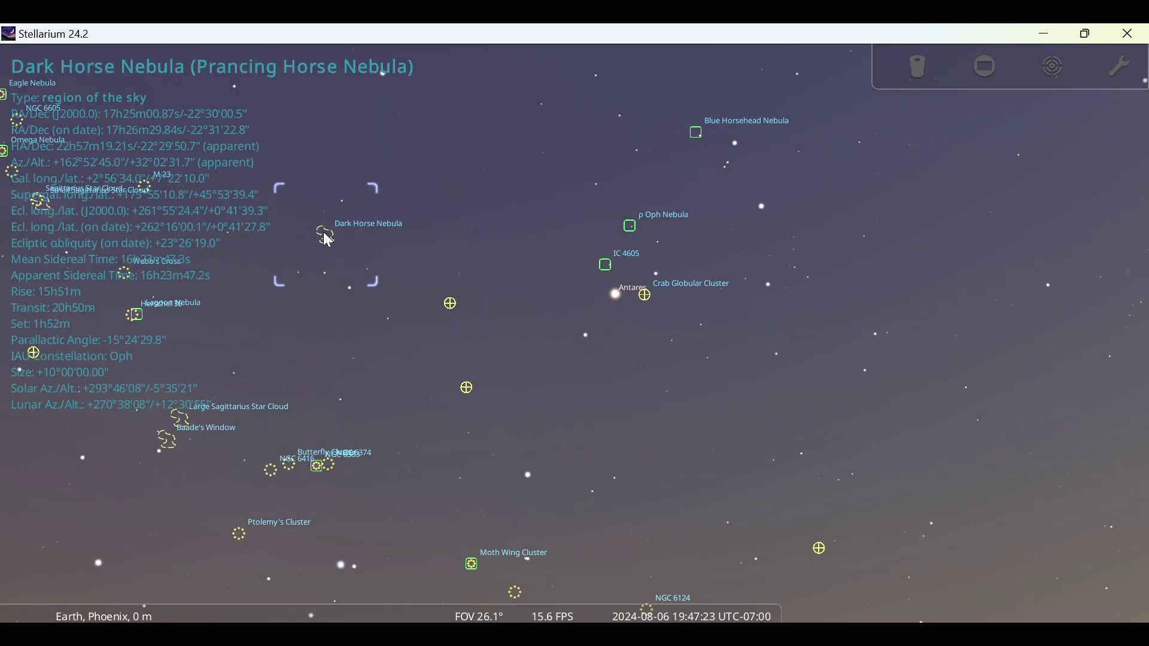
scroll(326, 237, up, 3)
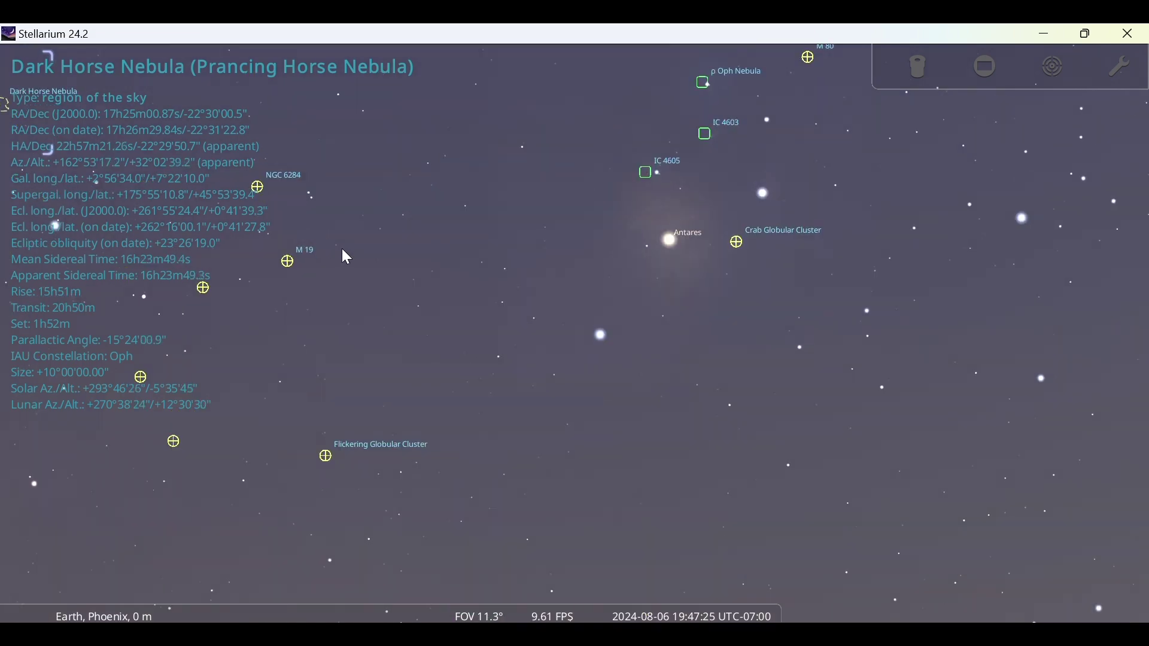
key(space)
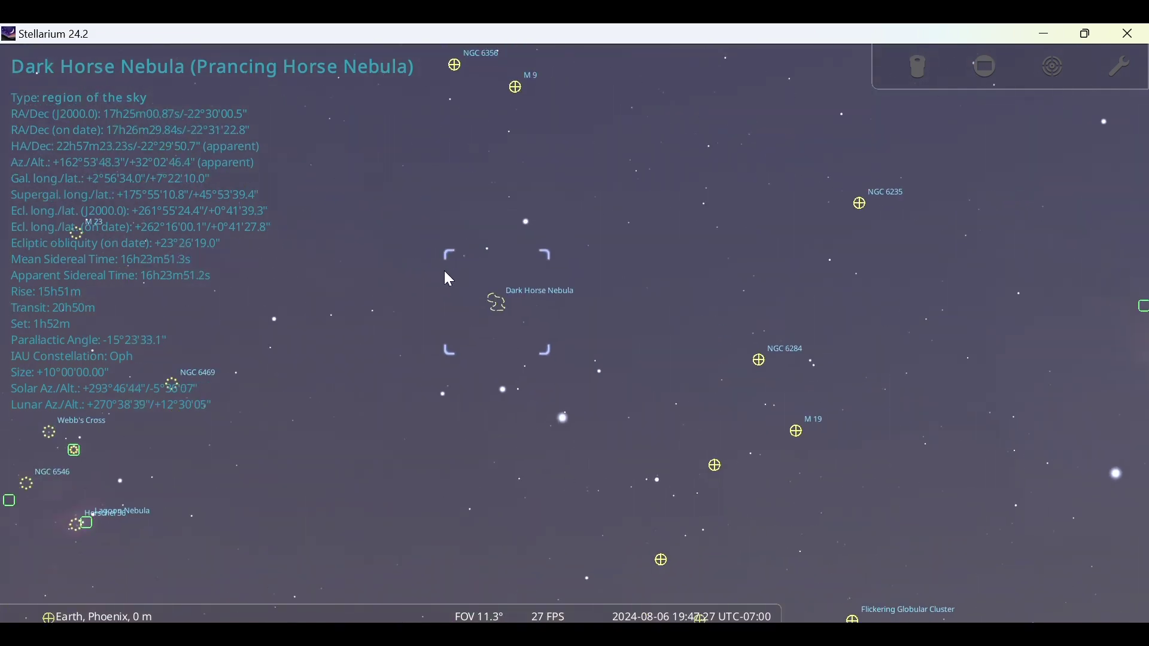
scroll(567, 337, up, 5)
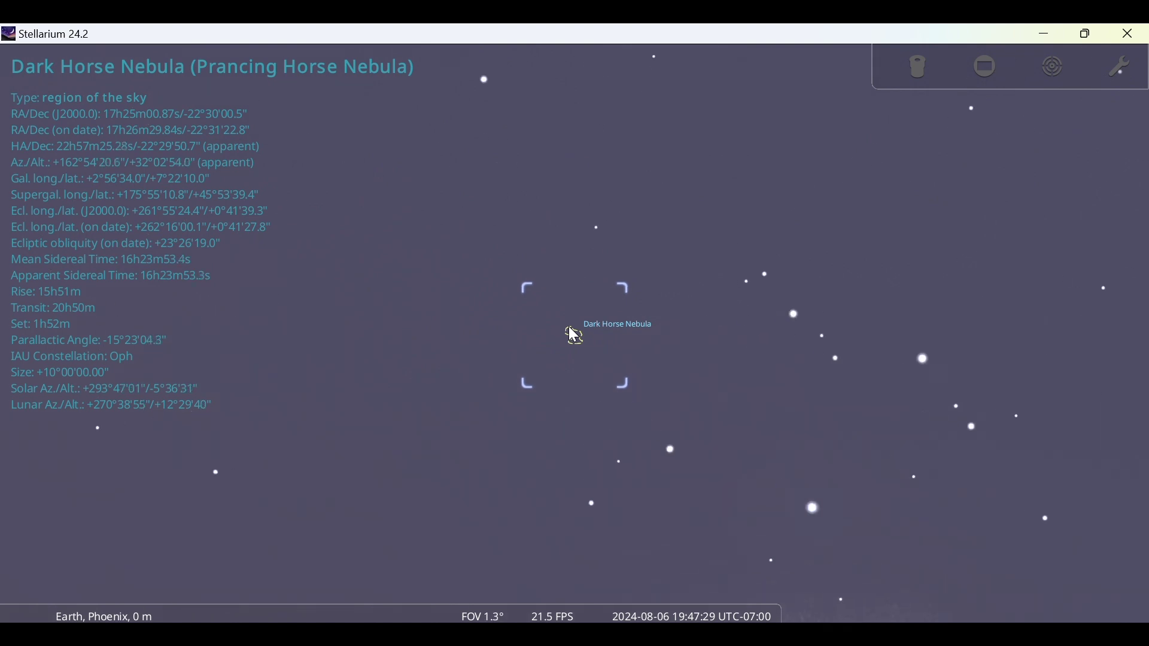
scroll(574, 336, up, 5)
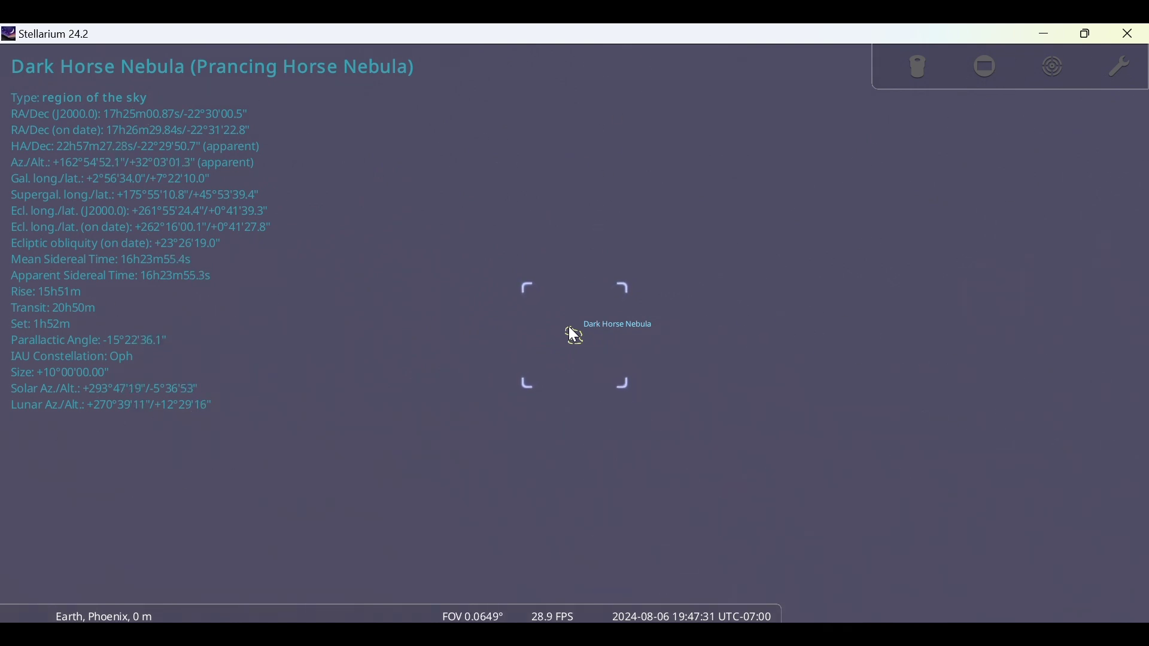
key(ctrl+o)
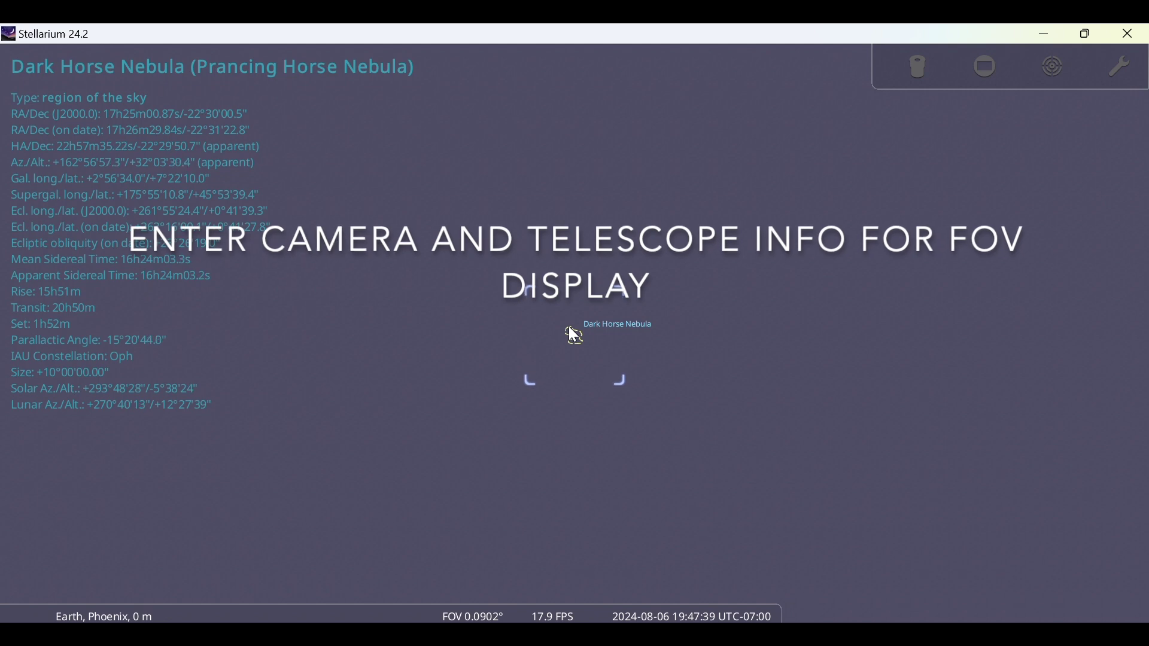
scroll(565, 331, down, 1)
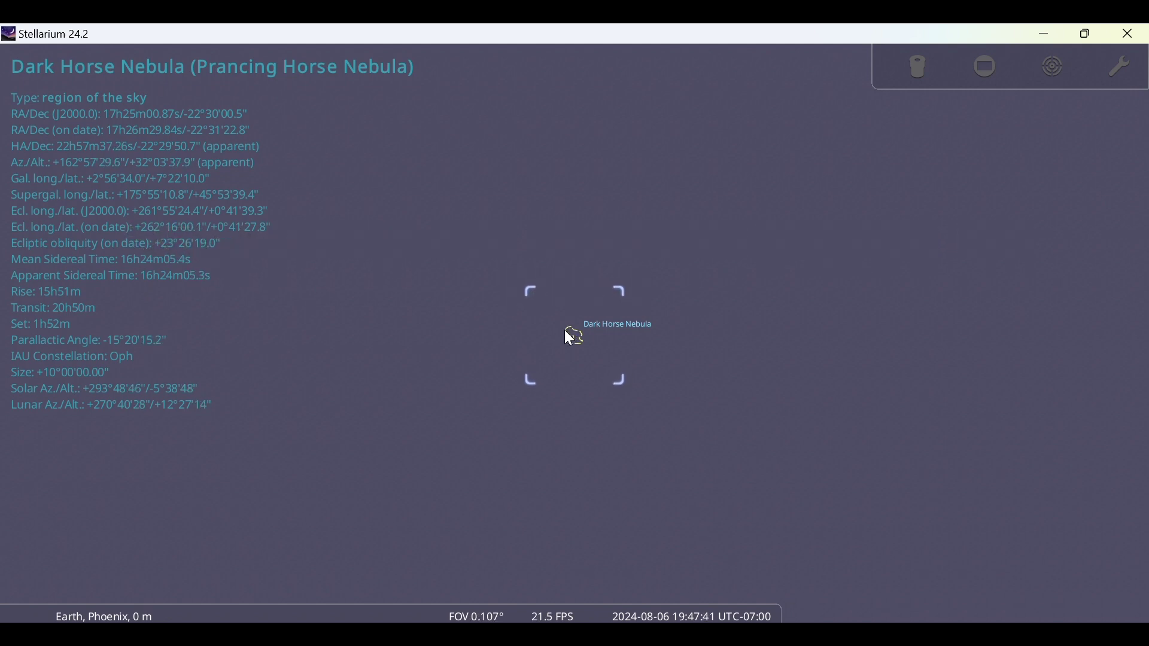
mouse_move(759, 613)
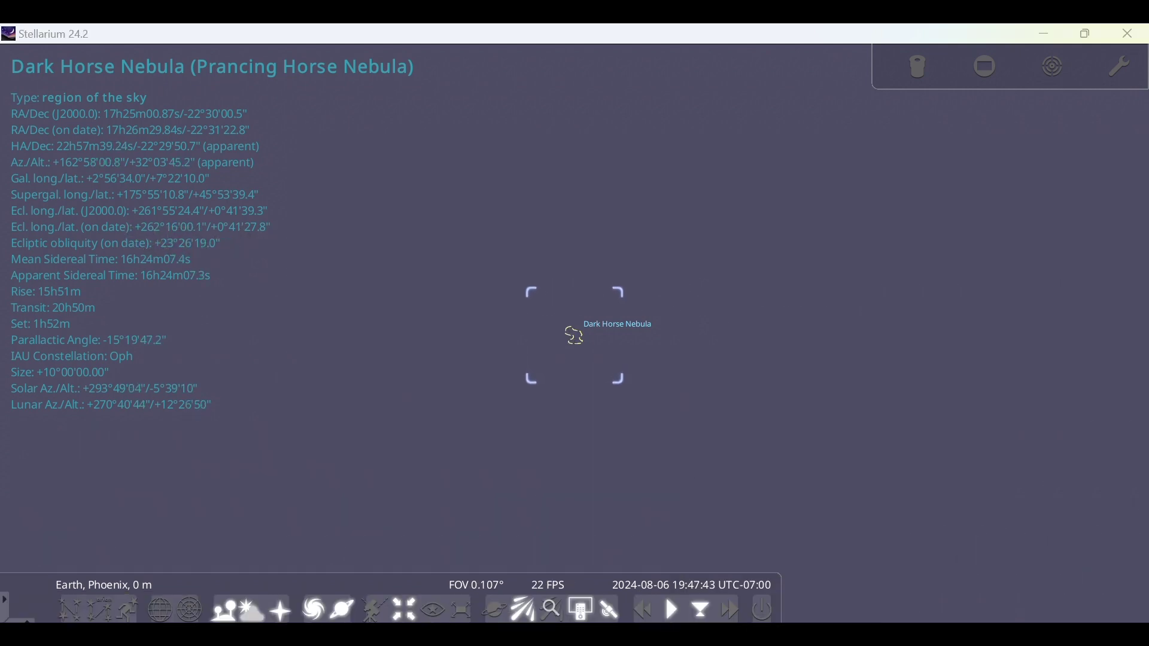
key(alt+Tab)
Import the Dark Horse Nebula coordinates into Framing and nudge the frame to RA 17:25:22, Dec -22° 33' 36"
click(34, 179)
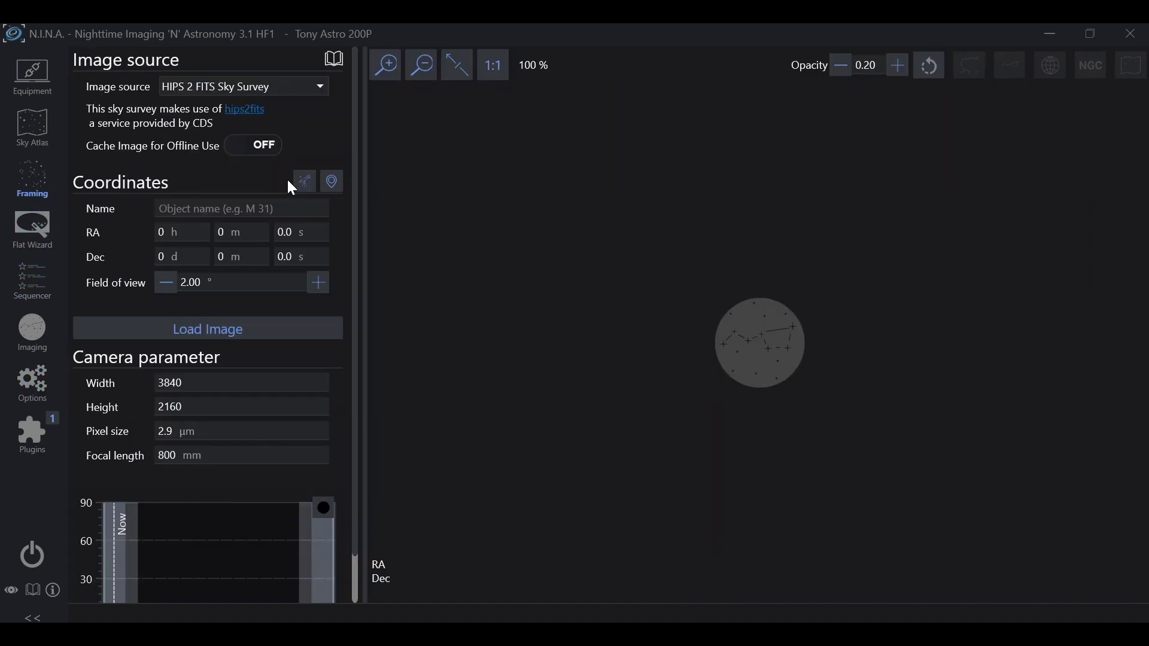
click(335, 183)
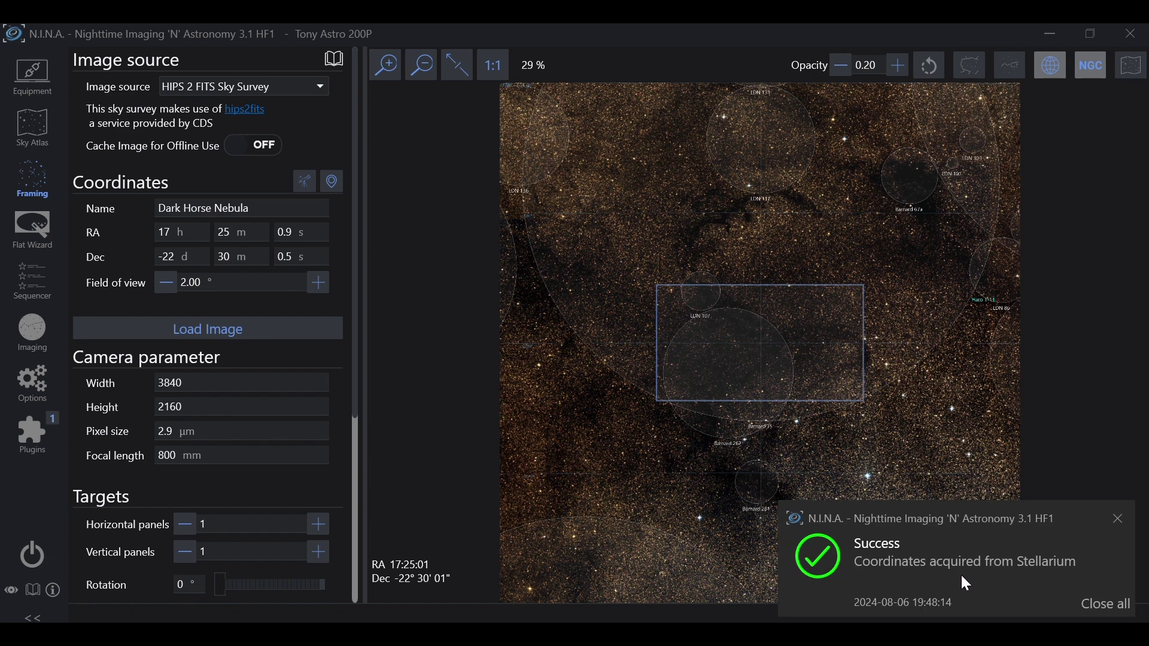
click(1117, 519)
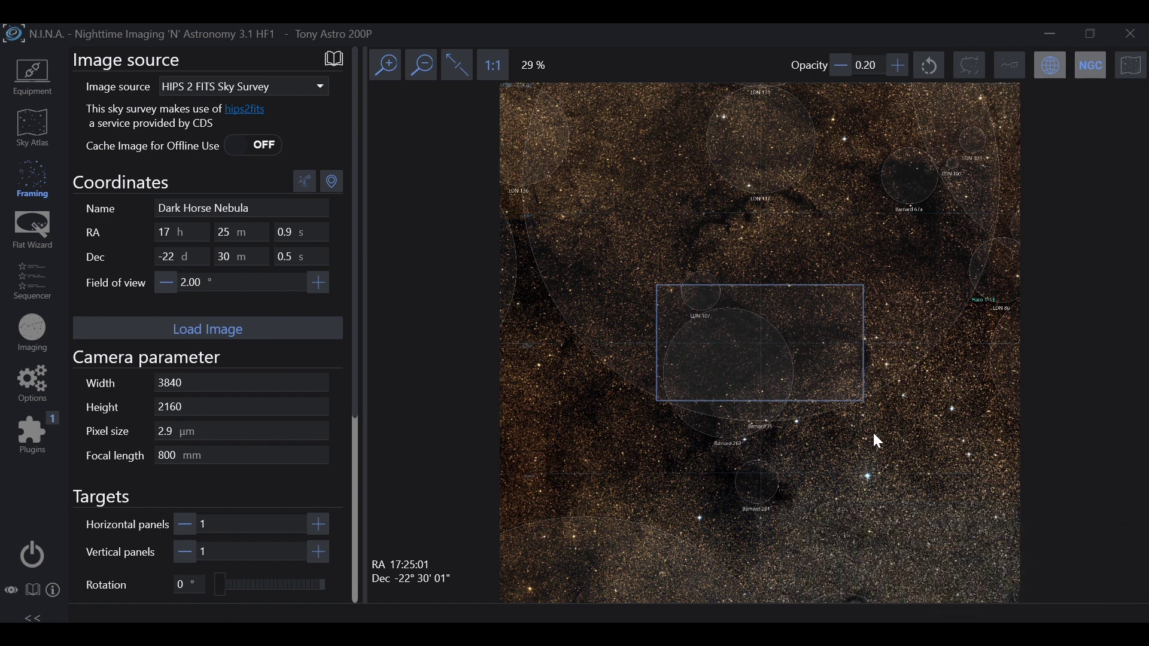
drag(780, 362, 762, 380)
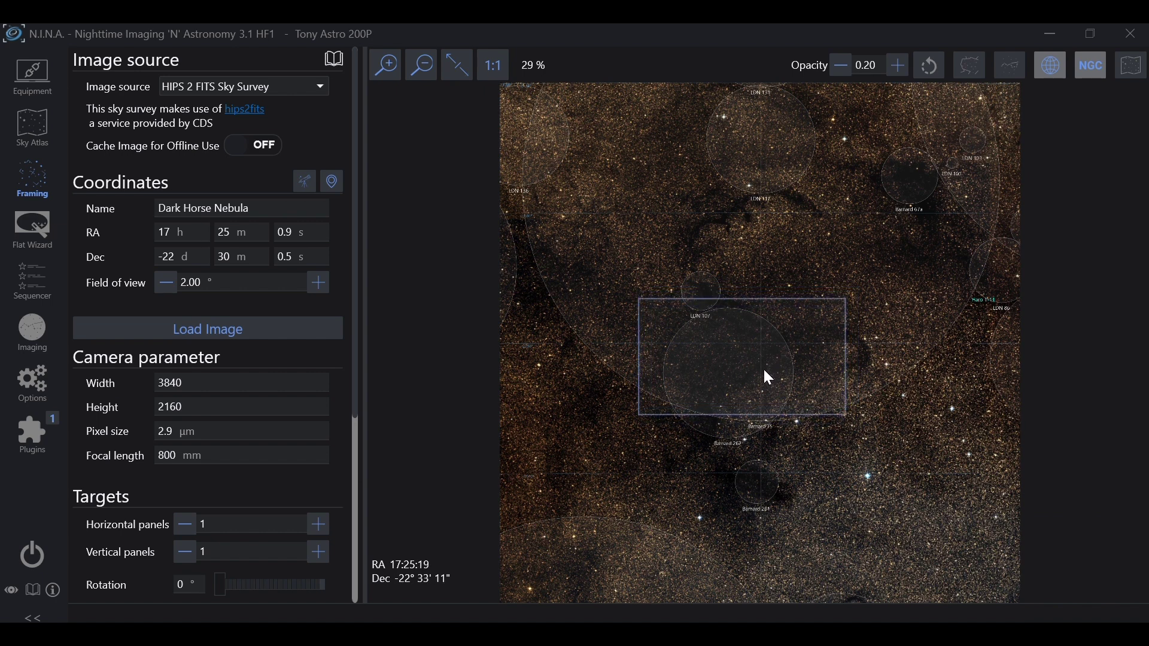
drag(764, 371, 761, 373)
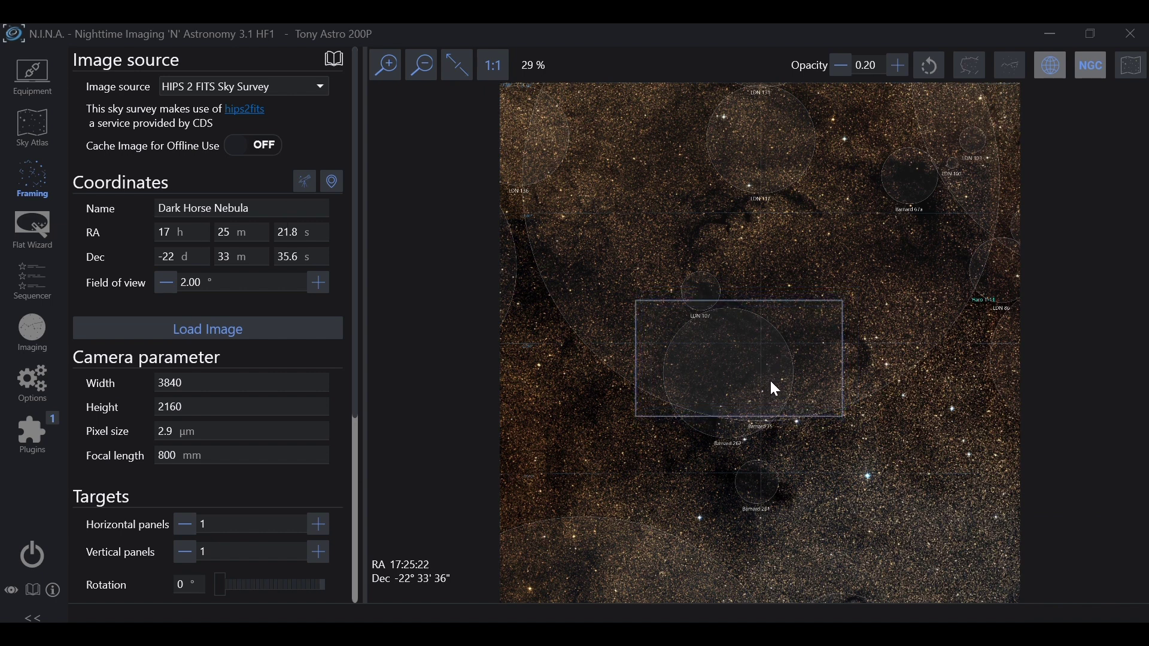
Return to Stellarium and right-click the sky to clear the Dark Horse Nebula selection
key(alt+Tab)
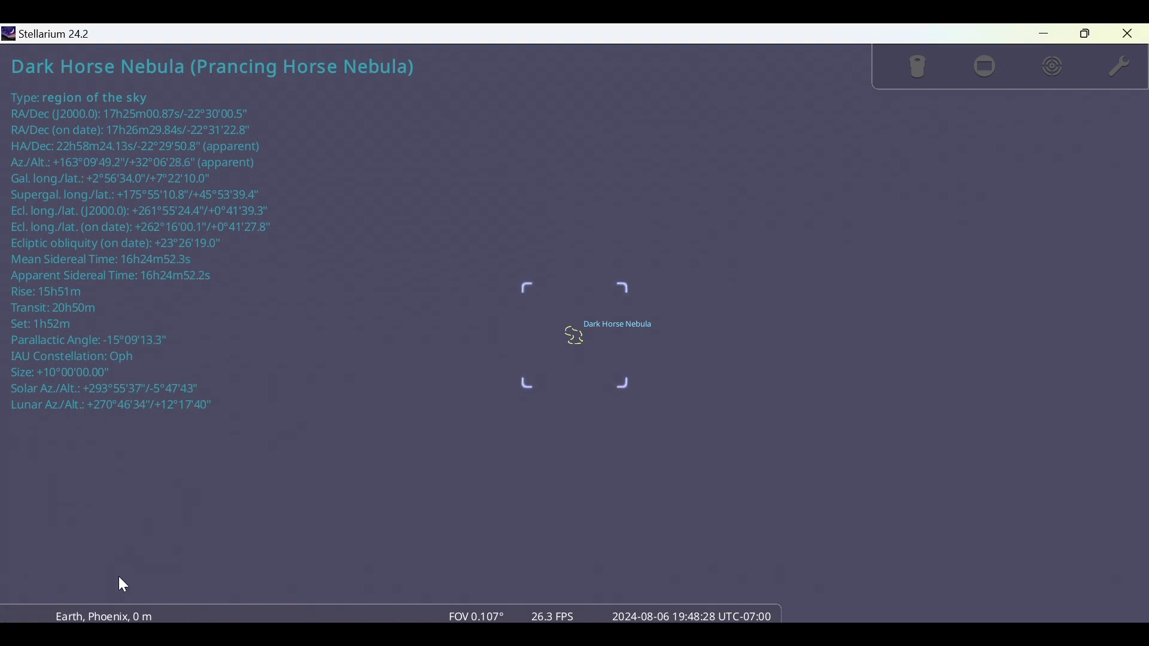
mouse_move(123, 592)
mouse_move(11, 363)
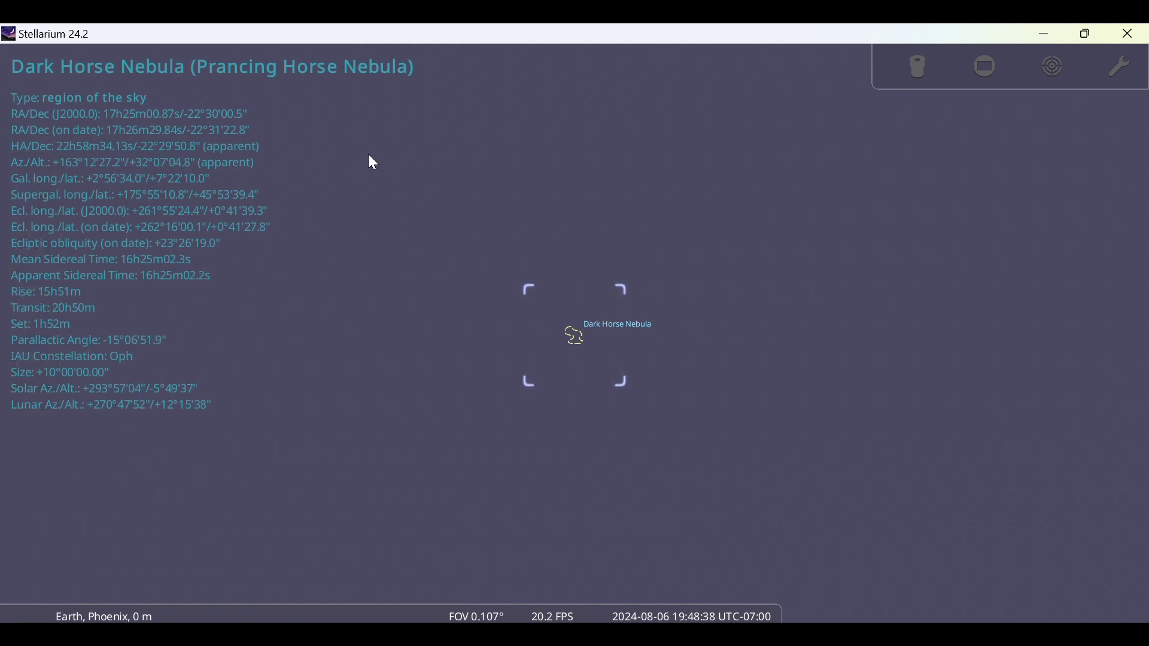
right_click(428, 214)
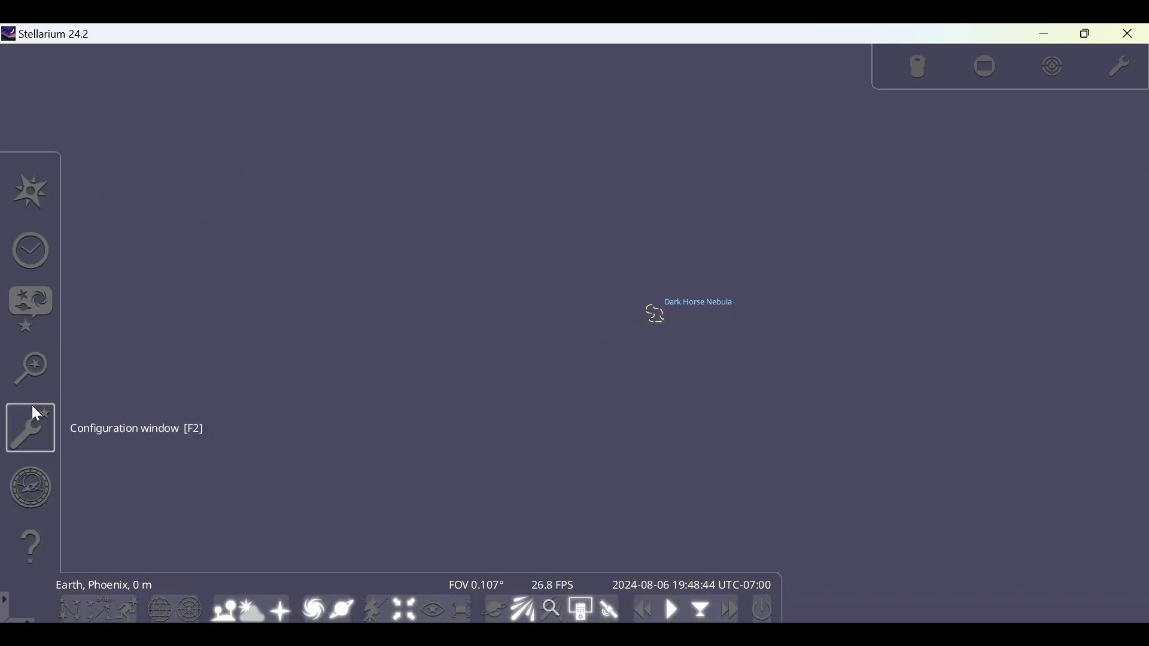
Search for ngc6960 to select the Filamentary Nebula, then zoom out to a 1.81° field
click(30, 368)
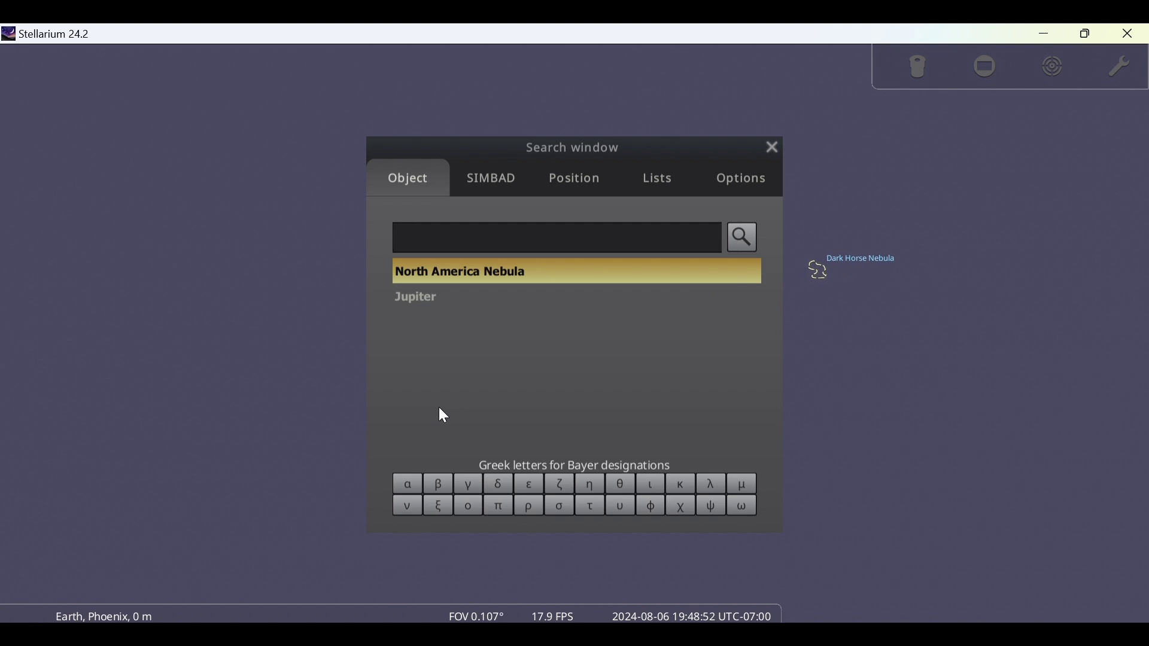
text(ngc6960)
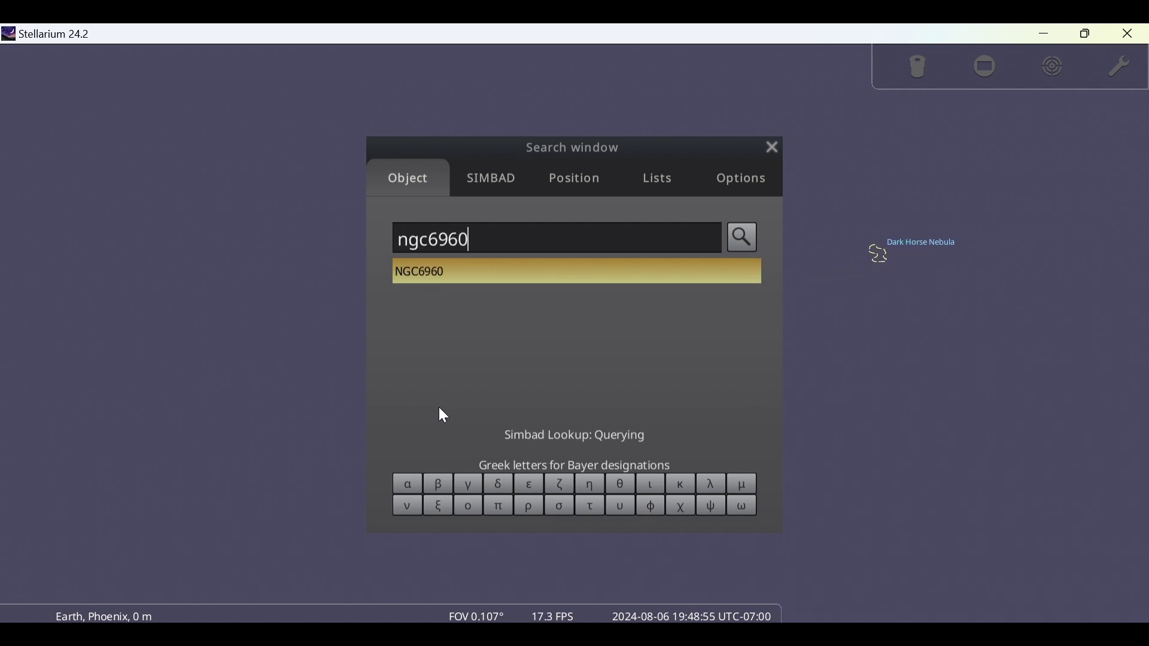
key(Return)
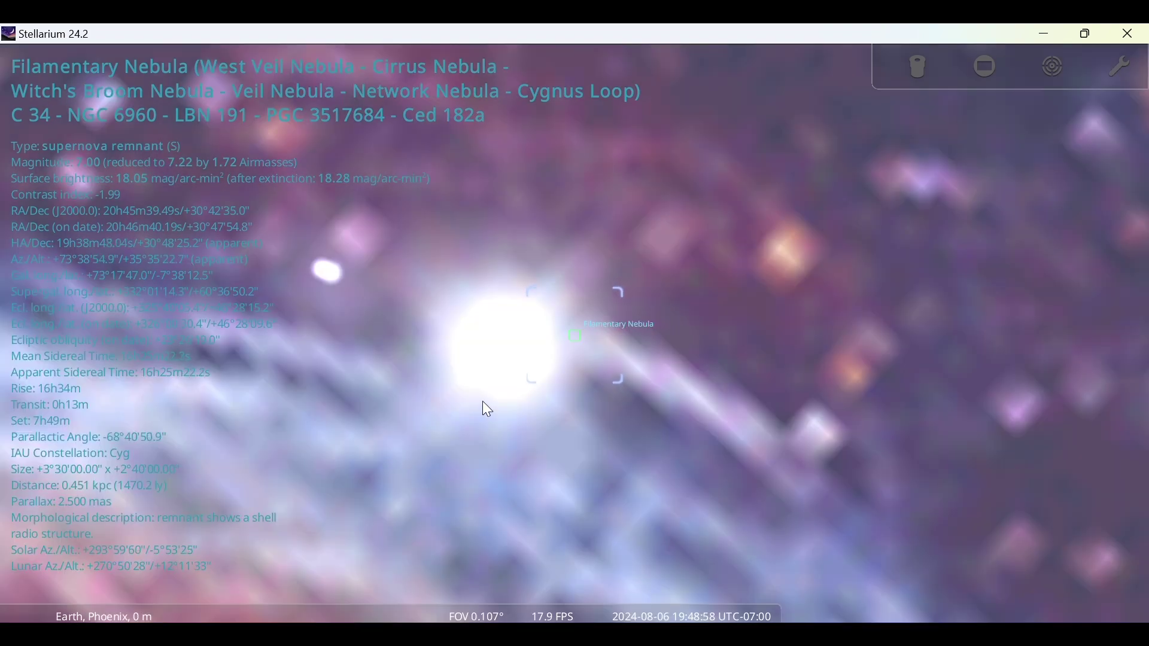
scroll(486, 400, down, 3)
scroll(488, 399, down, 3)
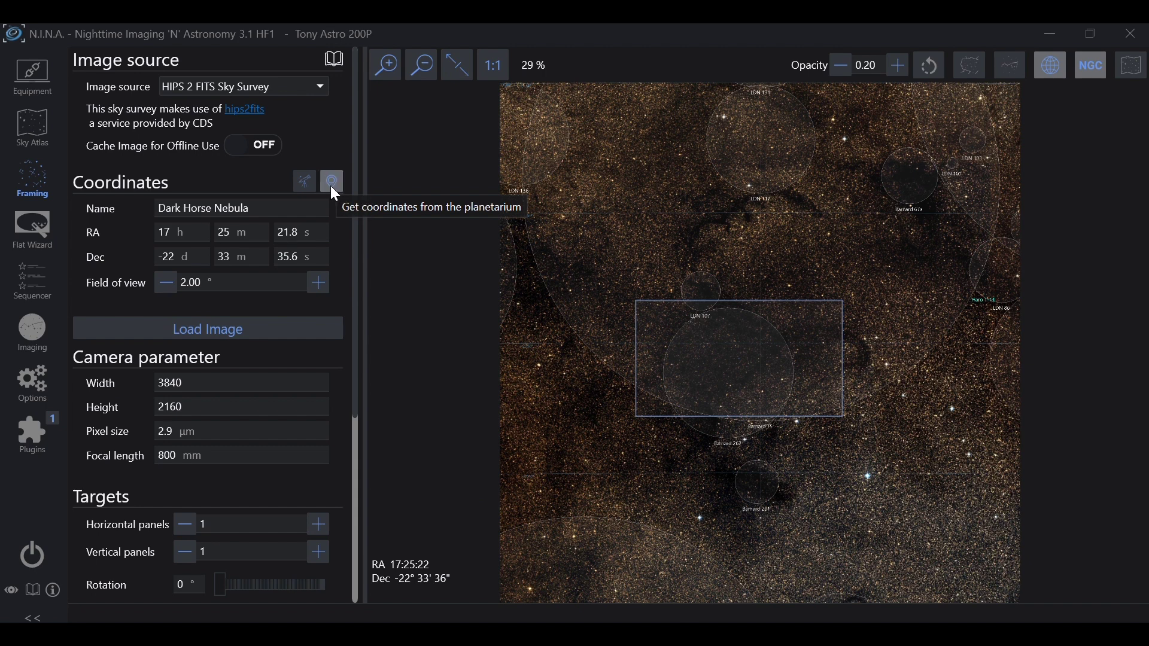
Import the Veil Nebula's Stellarium coordinates, shift the framing left, and rotate it to 70°
click(331, 182)
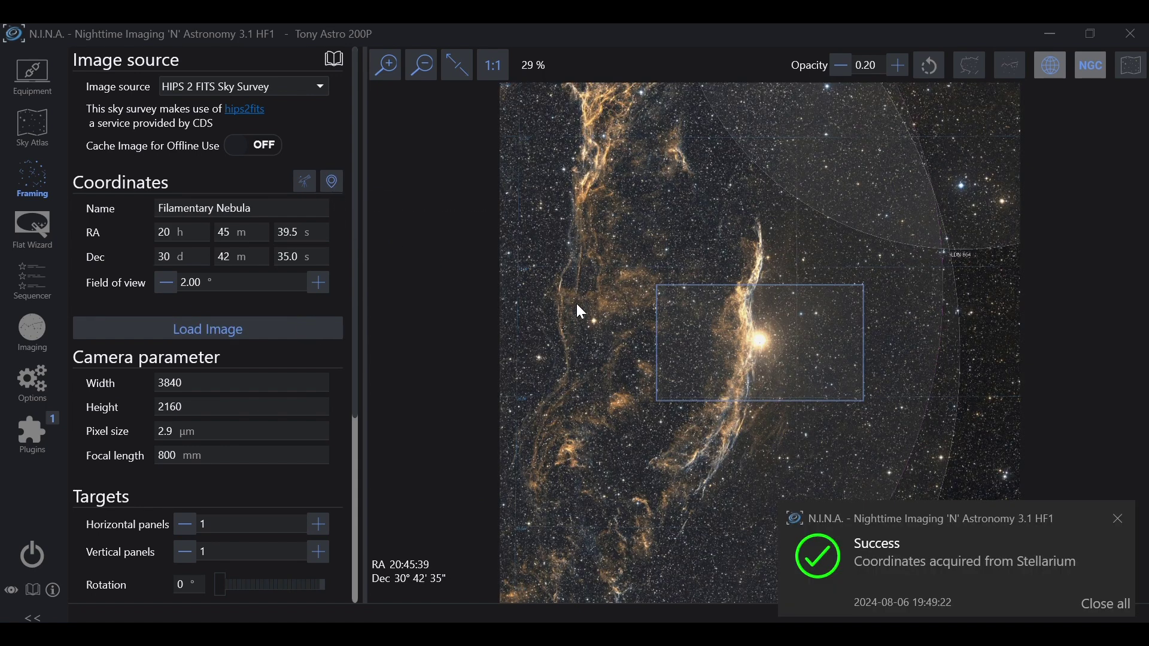
drag(772, 350, 745, 350)
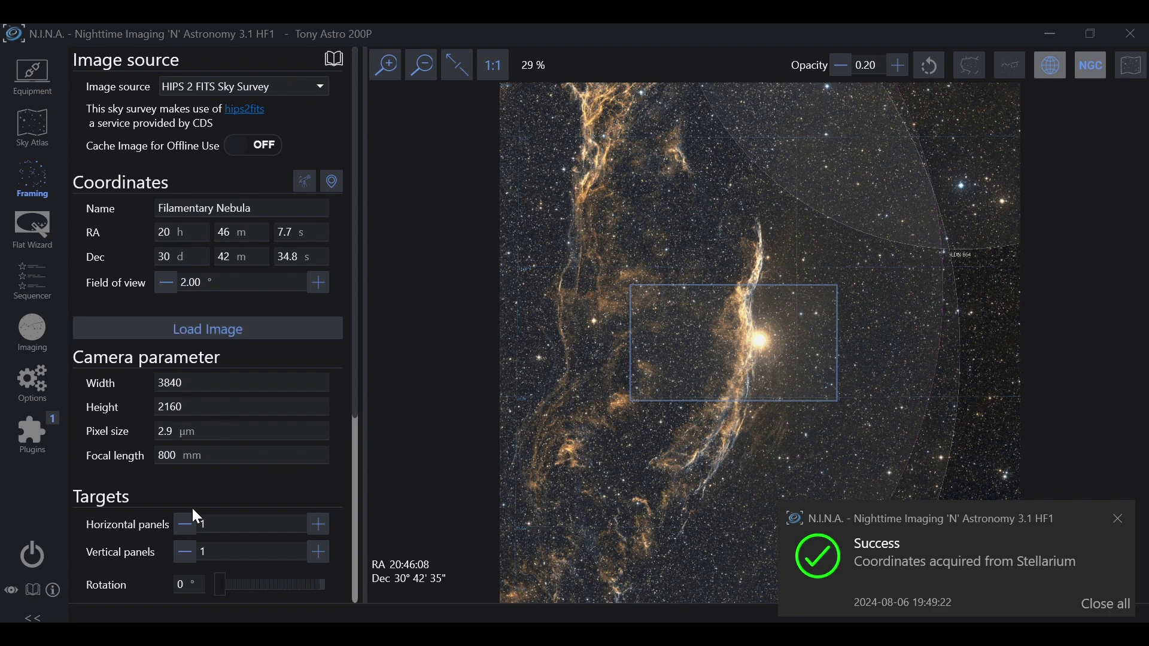
scroll(204, 518, down, 1)
drag(221, 542, 240, 541)
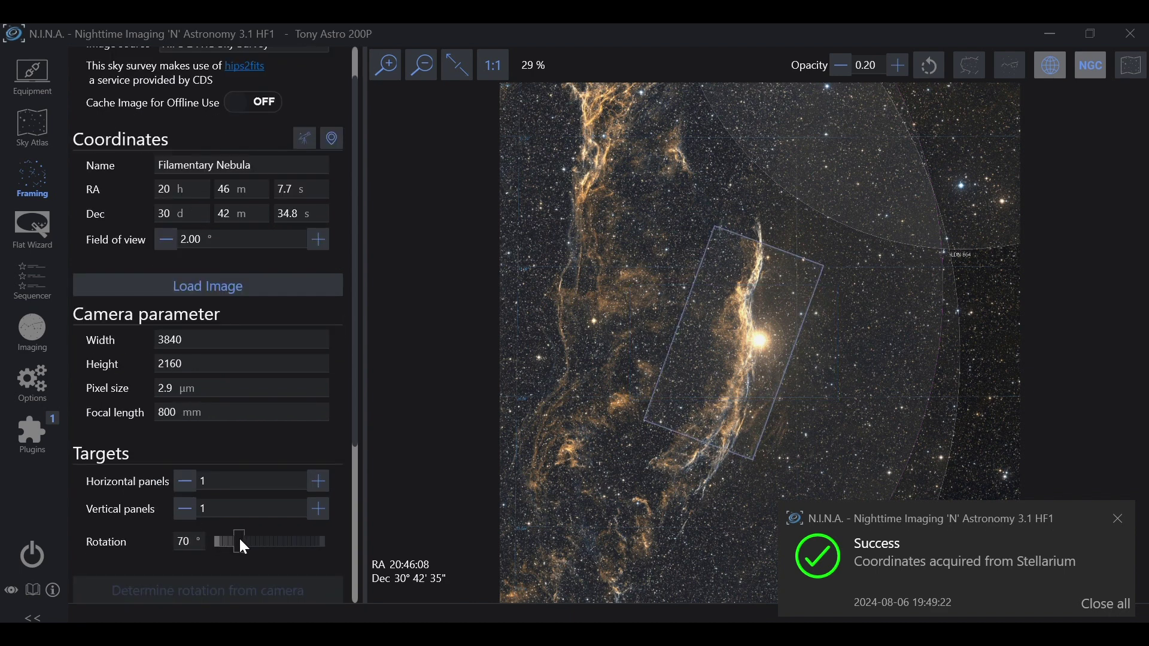
scroll(285, 395, down, 4)
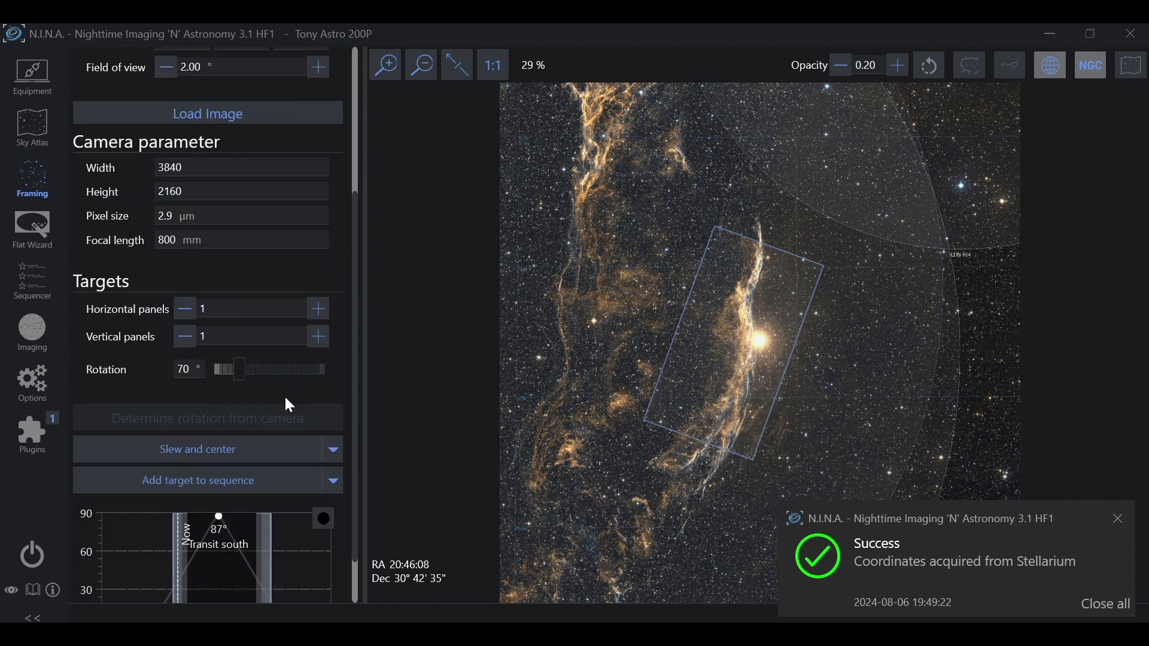
Review the Slew and Add-target options, dismissing both without choosing one
click(334, 450)
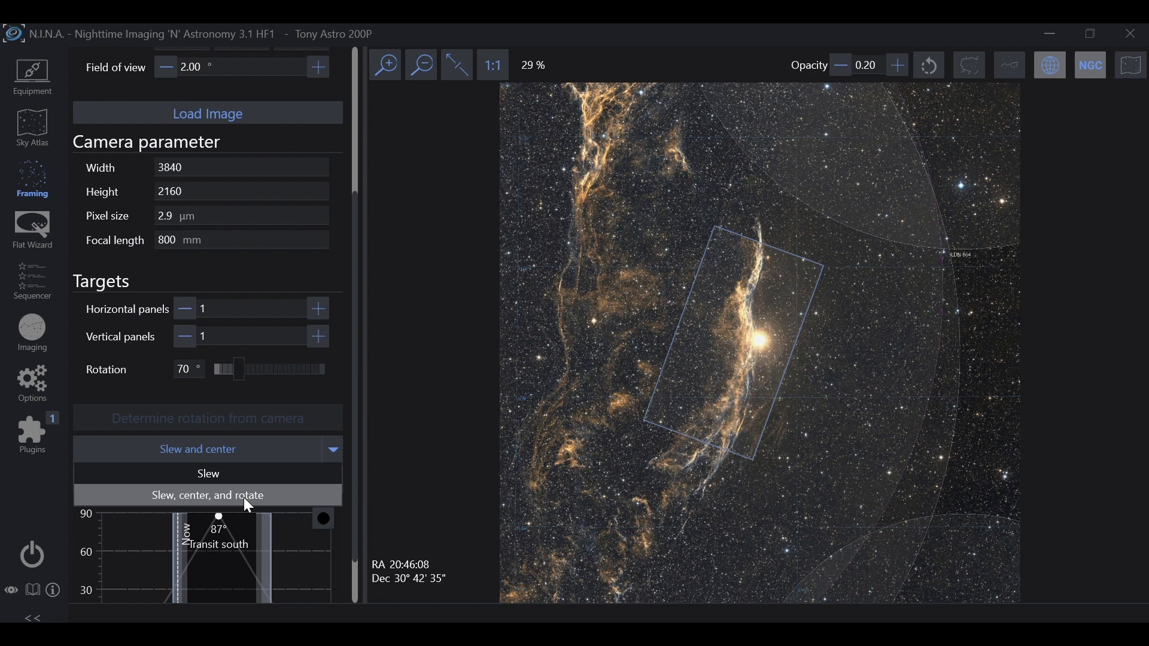
click(323, 393)
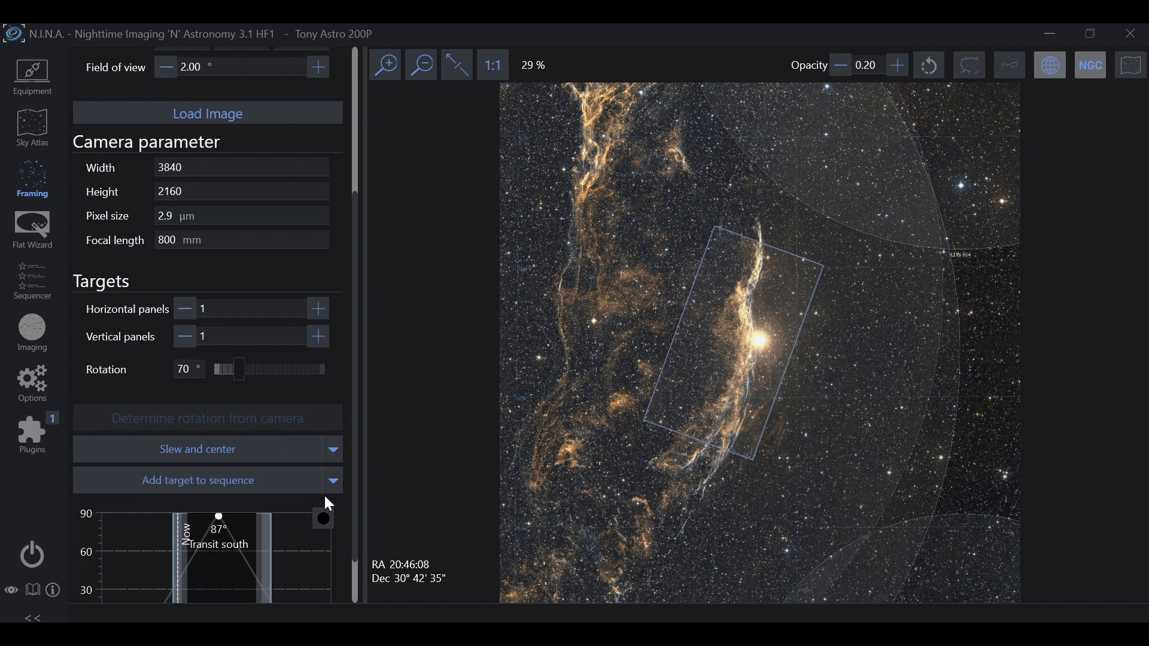
click(303, 486)
mouse_move(335, 526)
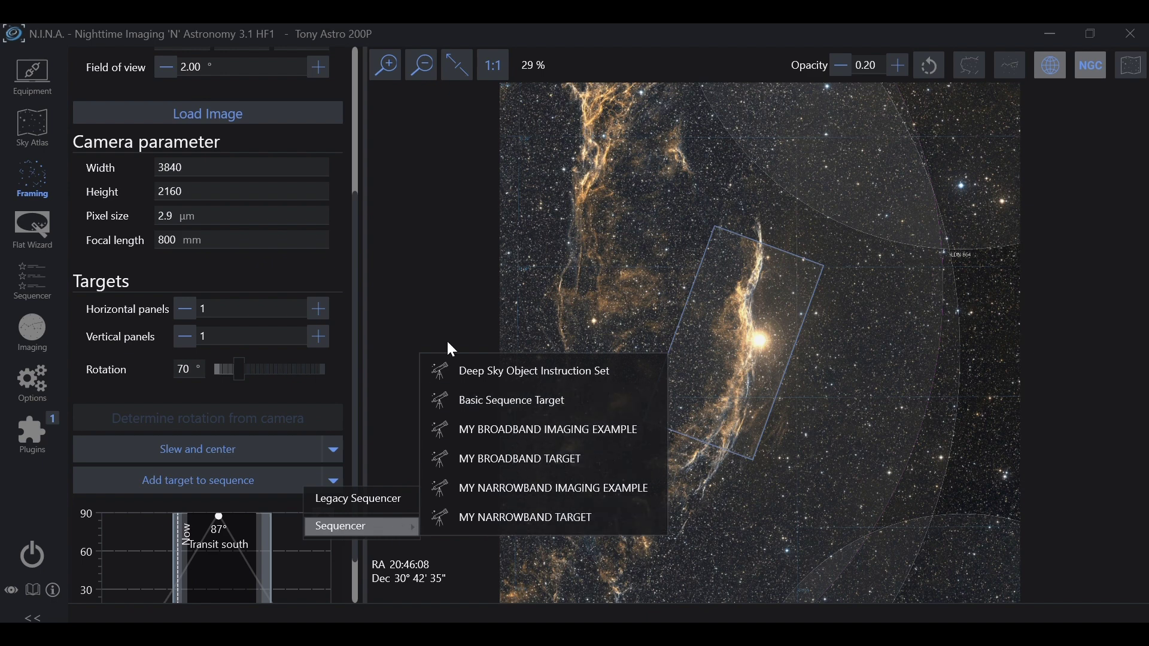
click(420, 295)
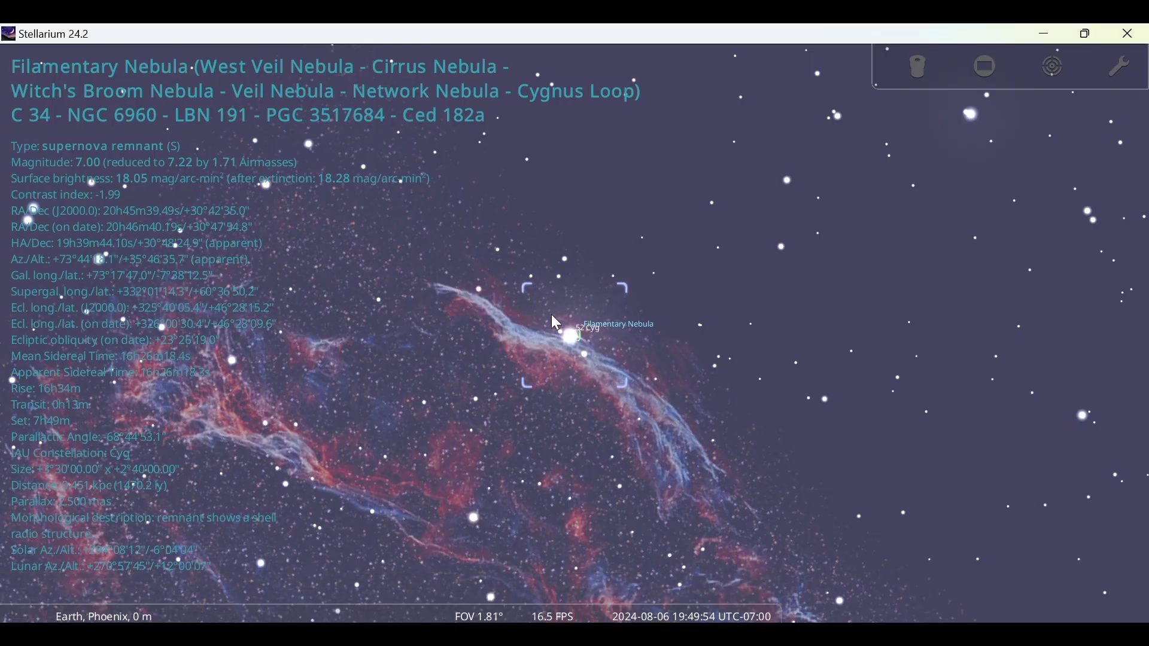
Deselect the Filamentary Nebula and pick Jupiter from the recent searches
right_click(410, 302)
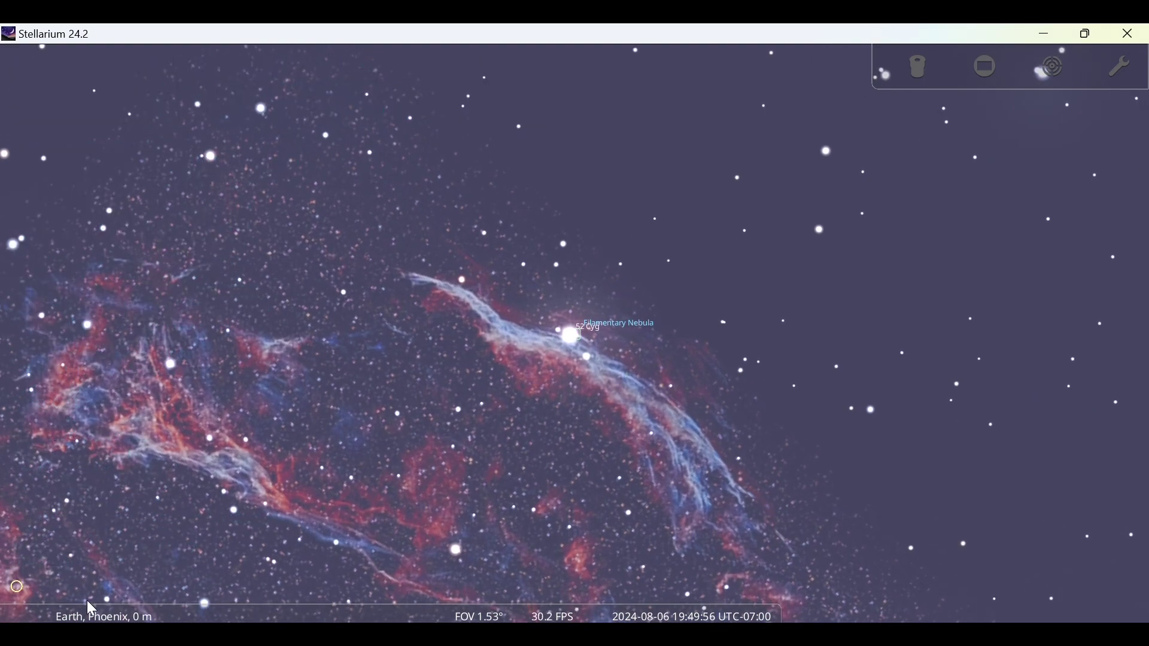
mouse_move(51, 614)
mouse_move(16, 607)
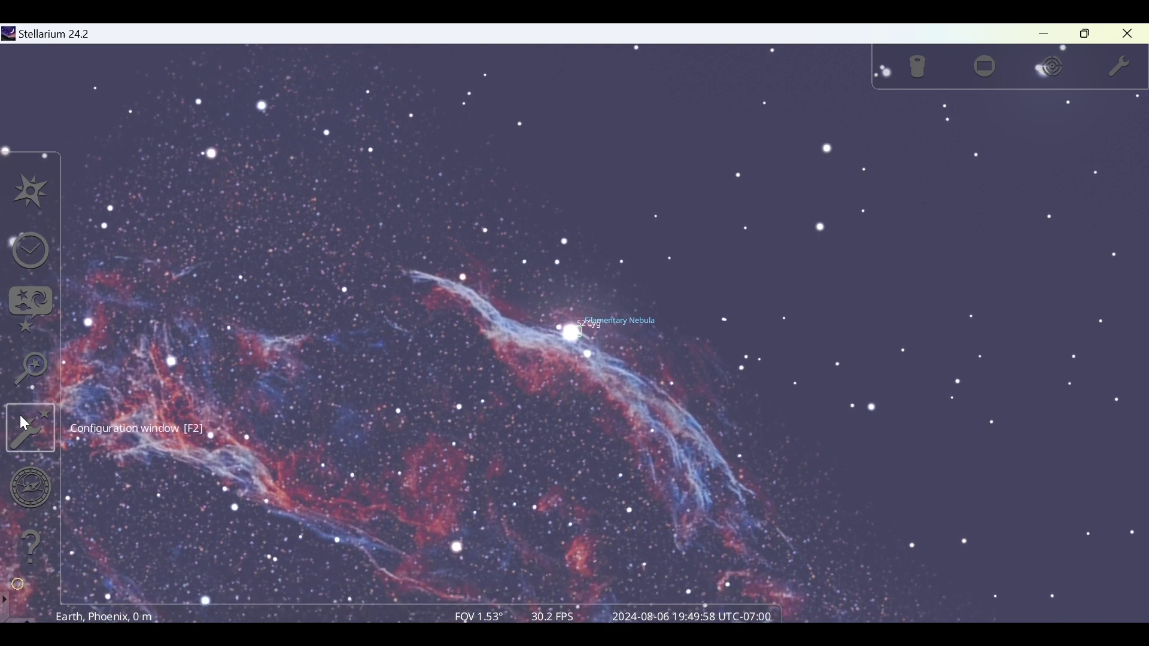
click(21, 384)
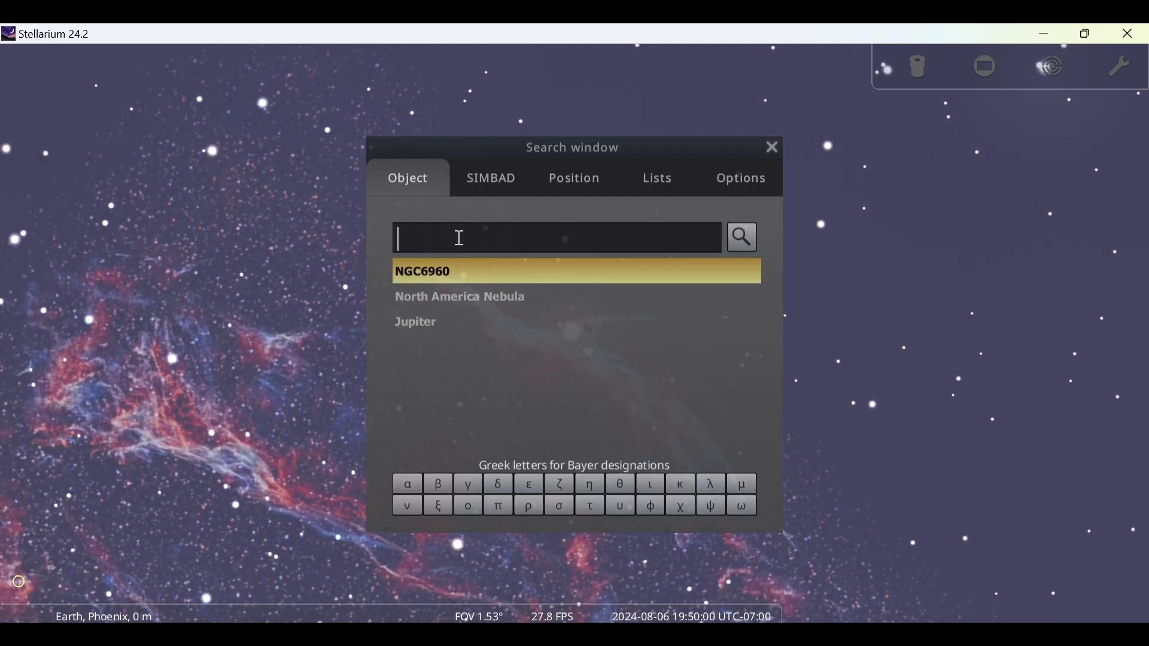
click(418, 323)
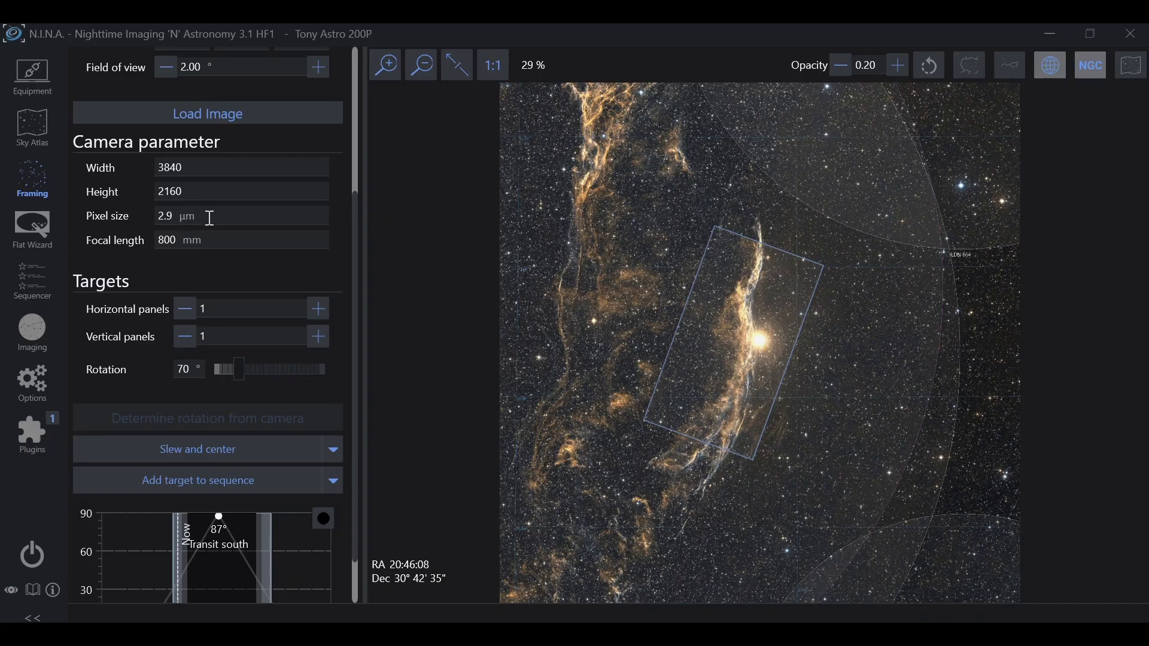
Pull Jupiter's coordinates (RA 4h55m43.3s, Dec 21° 55' 1.9") from Stellarium into framing
scroll(210, 218, up, 5)
click(334, 181)
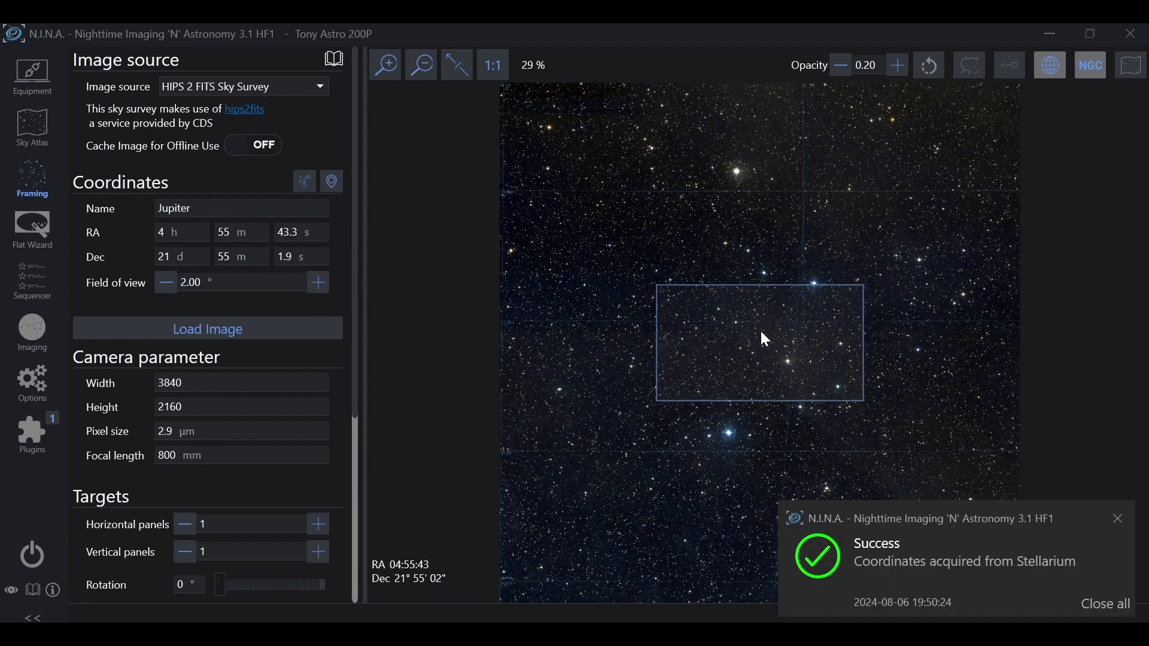
scroll(317, 361, down, 4)
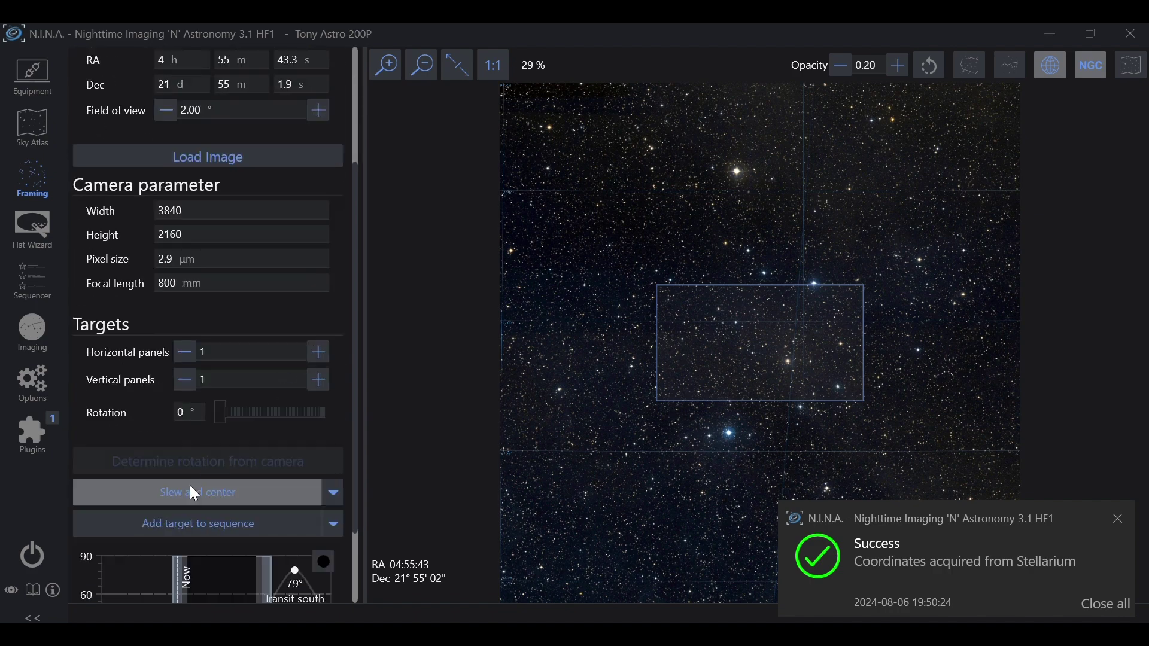